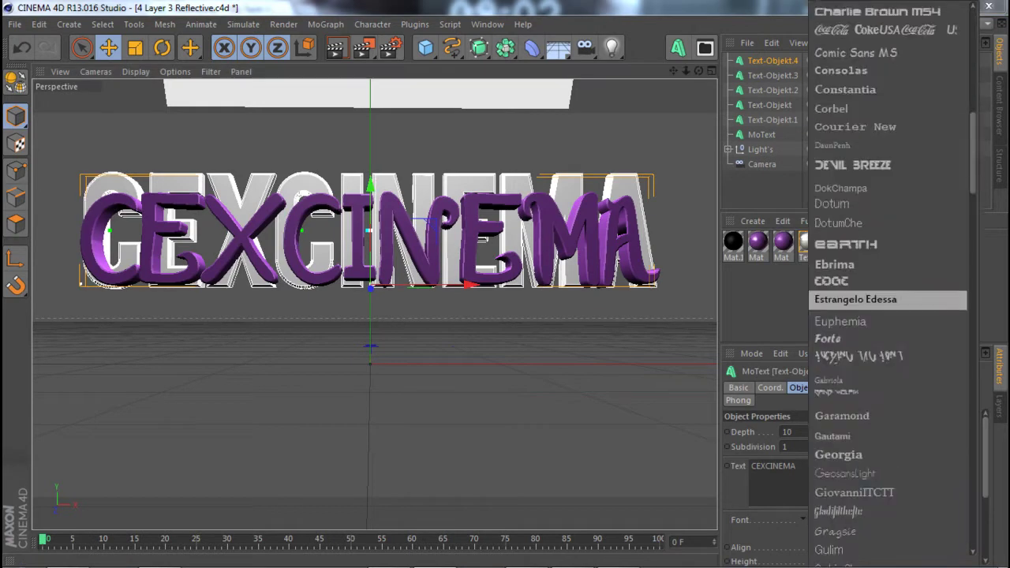
# Set the font of Text-Objekt.4 behind the front text to Katy Berry and render a preview of the view
pyautogui.click(860, 263)
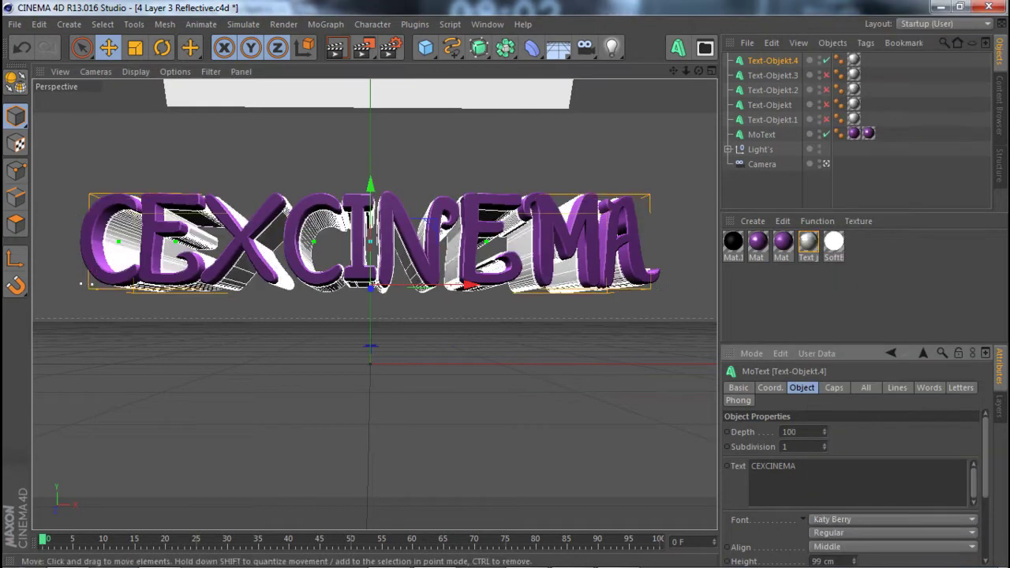
pyautogui.click(81, 282)
pyautogui.hotkey('ctrl', 'r')
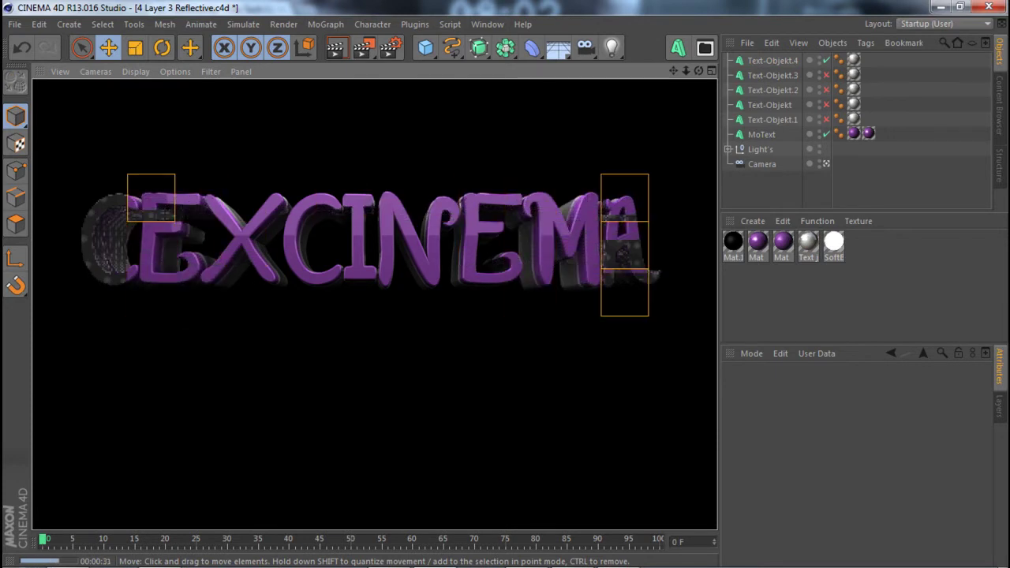
# Recolor the first purple material green and keep it as the only material on the front MoText
pyautogui.click(762, 135)
pyautogui.doubleClick(756, 241)
pyautogui.click(387, 154)
pyautogui.click(364, 138)
pyautogui.click(364, 234)
pyautogui.click(639, 96)
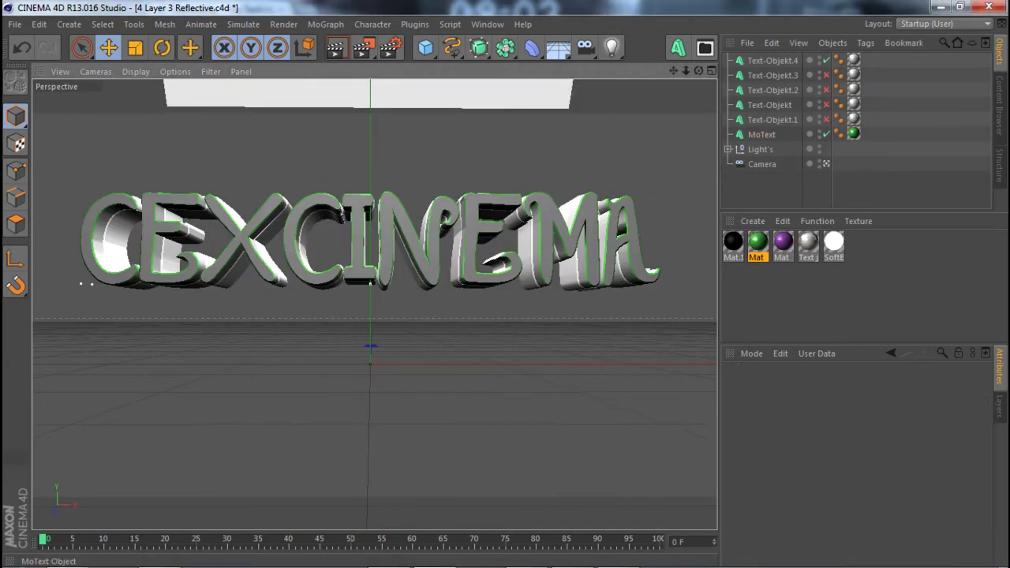
# Give Text-Objekt.4 a depth of 50 and Fillet Cap start and end caps with 10 steps
pyautogui.click(834, 387)
pyautogui.click(839, 431)
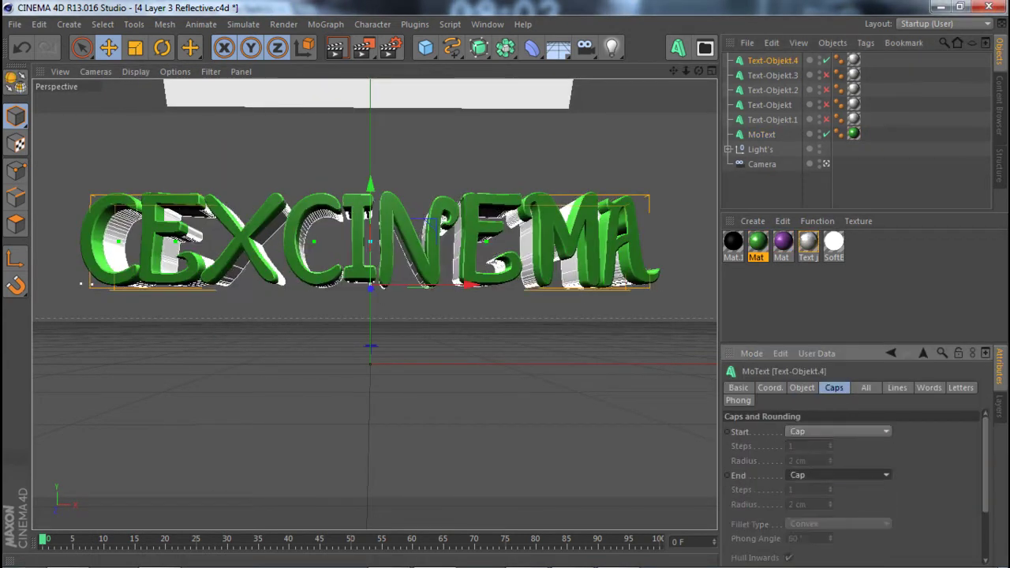
pyautogui.click(808, 491)
pyautogui.click(772, 60)
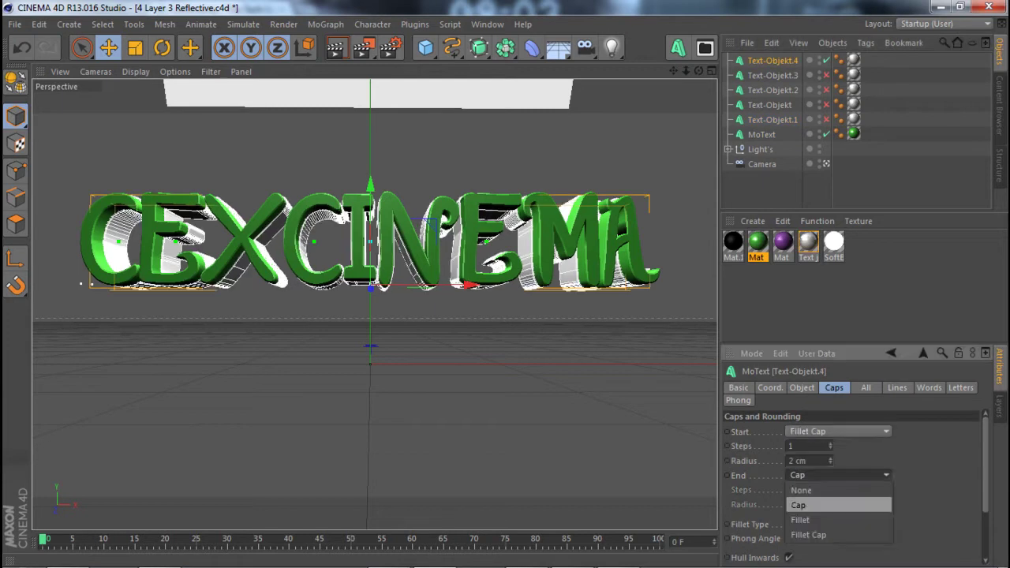
pyautogui.click(802, 387)
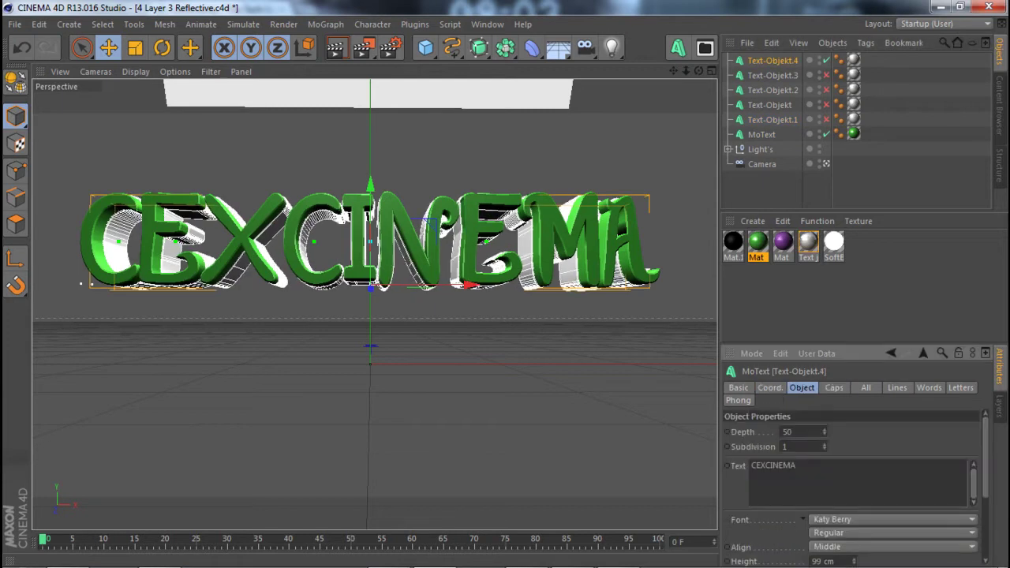
pyautogui.click(834, 388)
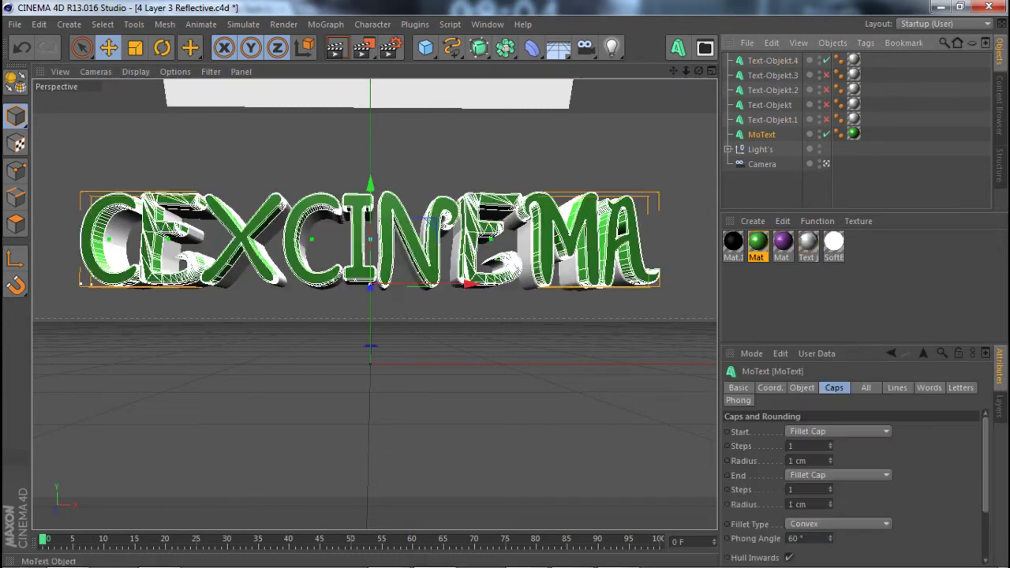
# Position Text-Objekt.4 directly behind the front text in the Top view and change its caps to Fillet with radius 1
pyautogui.middleClick(541, 214)
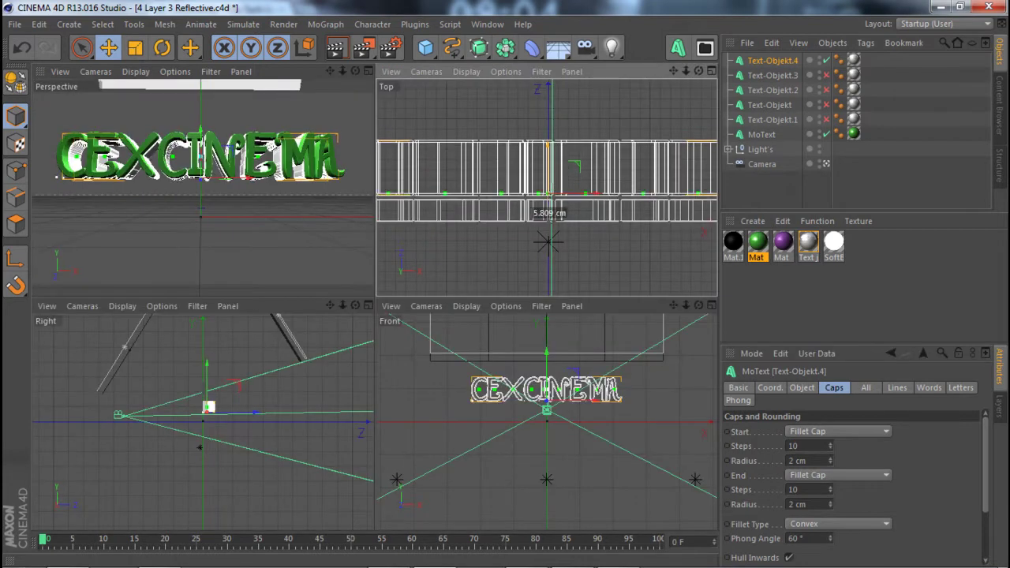
pyautogui.click(838, 475)
pyautogui.click(800, 519)
pyautogui.click(837, 431)
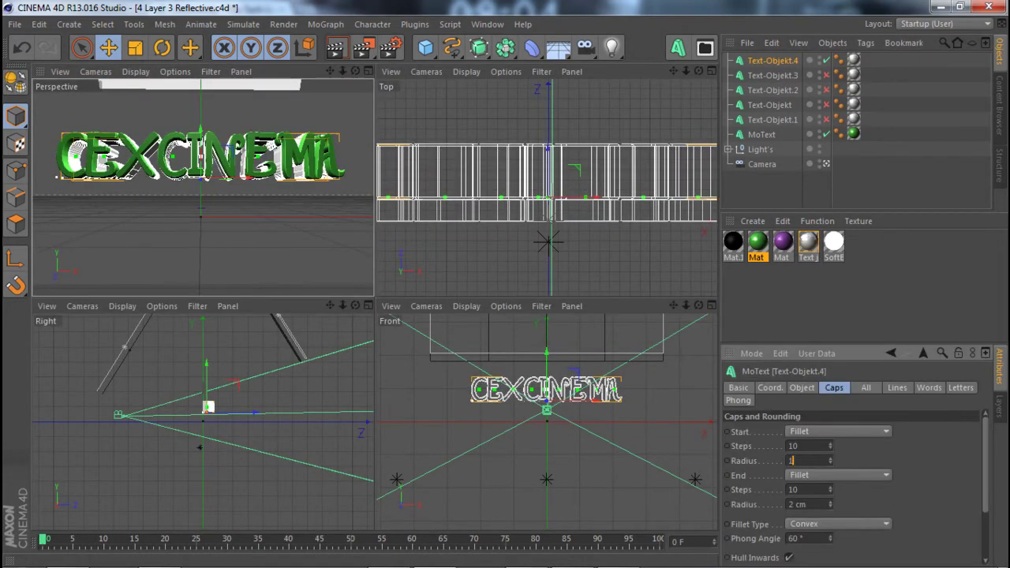
# Return to the full perspective view, deselect everything, preview the render and render the project in the Picture Viewer
pyautogui.press('F1')
pyautogui.hotkey('ctrl', 'shift', 'a')
pyautogui.click(335, 47)
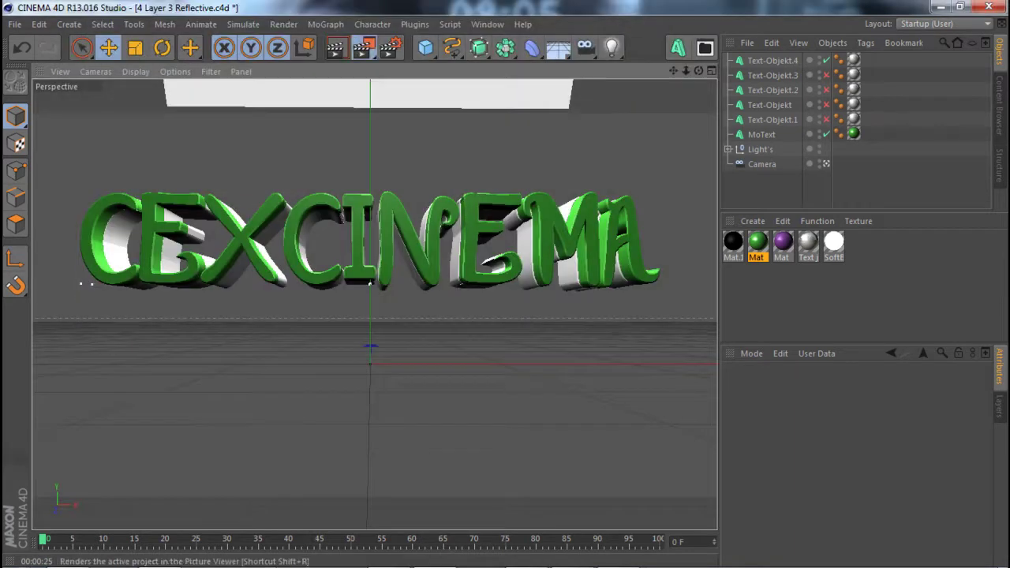
pyautogui.click(362, 48)
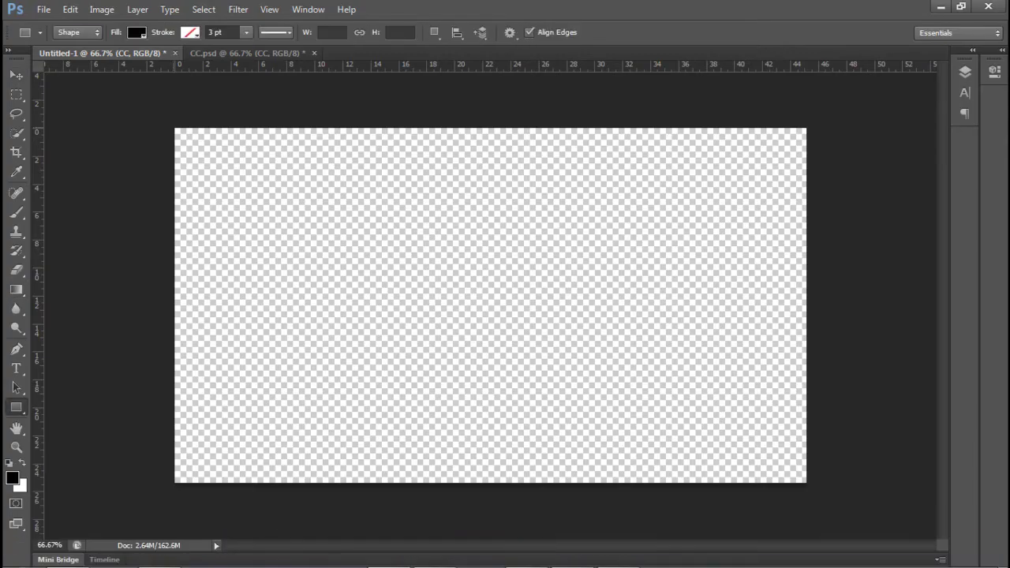
# Switch to Photoshop, draw a rectangle over the whole canvas and try a woven Pattern Overlay at 184% scale and 70% opacity
pyautogui.moveTo(815, 483); pyautogui.dragTo(815, 484)
pyautogui.click(136, 32)
pyautogui.click(77, 101)
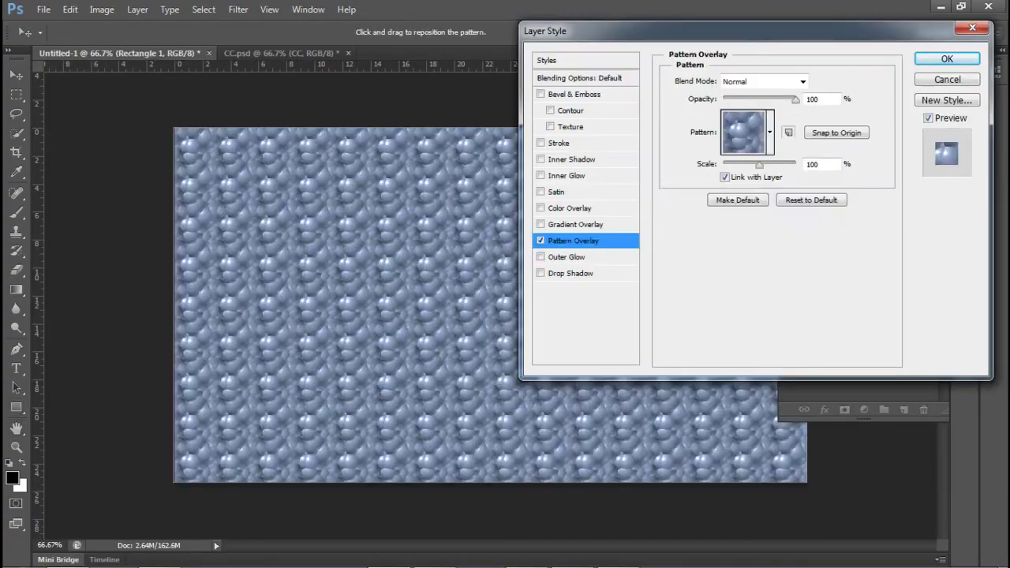
pyautogui.click(769, 132)
pyautogui.click(698, 201)
pyautogui.click(769, 177)
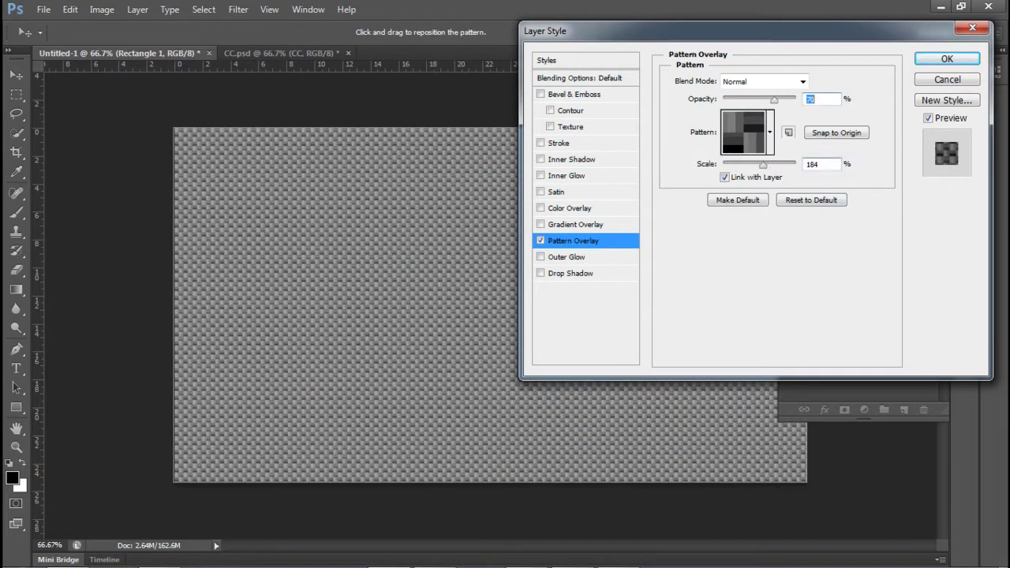
# Try a square grid Pattern Overlay at 146% scale on the rectangle and cancel the layer style
pyautogui.click(769, 132)
pyautogui.click(721, 228)
pyautogui.press('Escape')
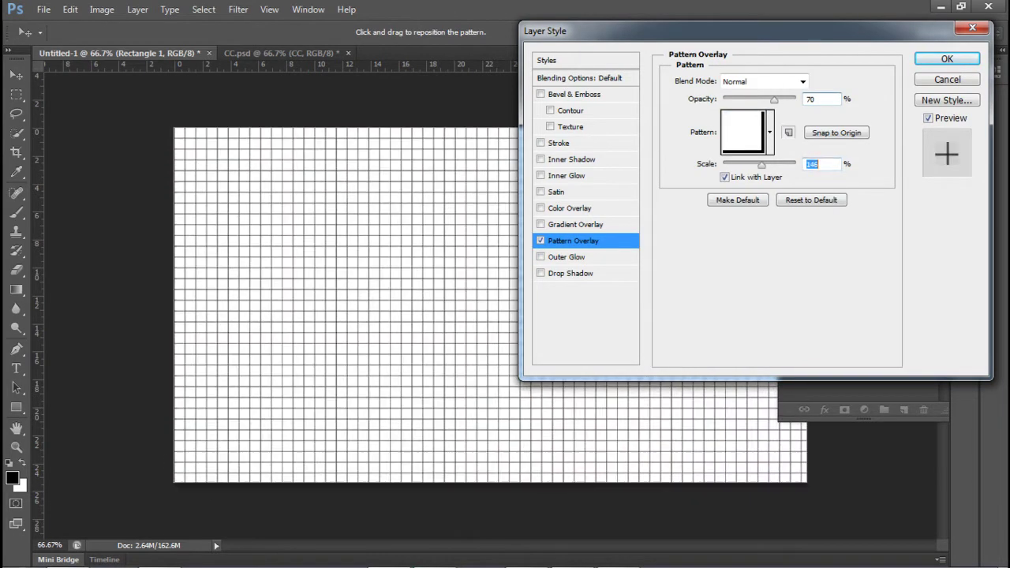
pyautogui.press('Escape')
# Try a red fill on the full-canvas rectangle and change it to white
pyautogui.click(136, 33)
pyautogui.click(63, 118)
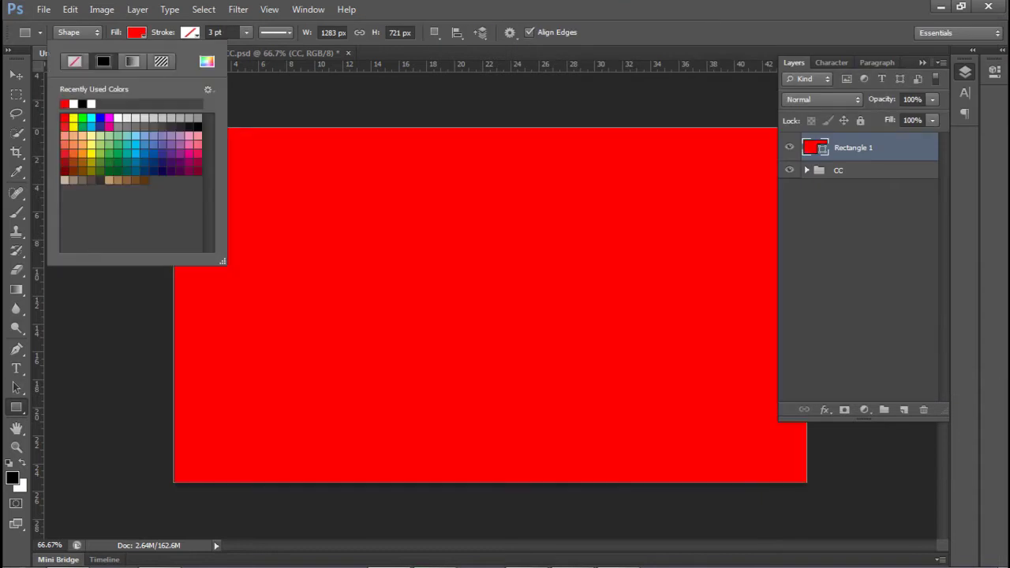
pyautogui.doubleClick(73, 103)
# Draw a rectangle about 62 by 60 px in the canvas's upper-left corner, and delete both rectangle layers
pyautogui.moveTo(203, 157); pyautogui.dragTo(204, 157)
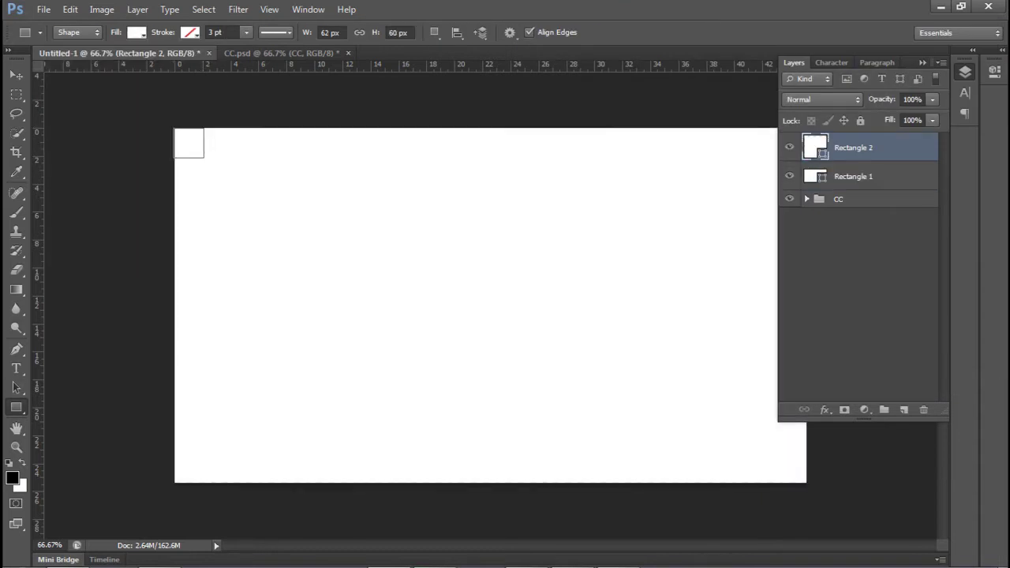
pyautogui.press('Delete')
pyautogui.press('Delete')
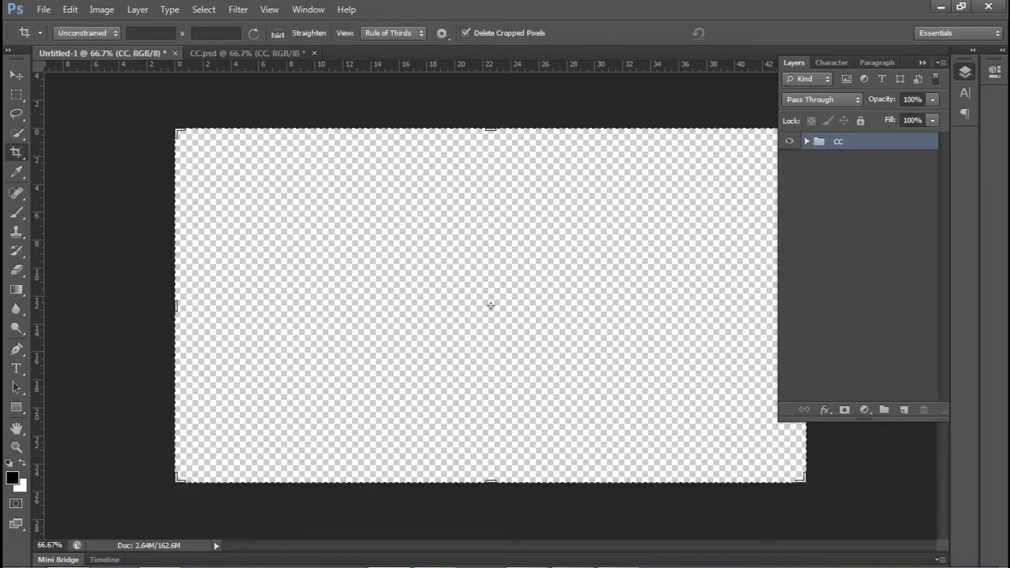
# Start cropping the canvas by pulling its right and lower edges slightly inward
pyautogui.press('c')
pyautogui.moveTo(805, 305); pyautogui.dragTo(795, 305)
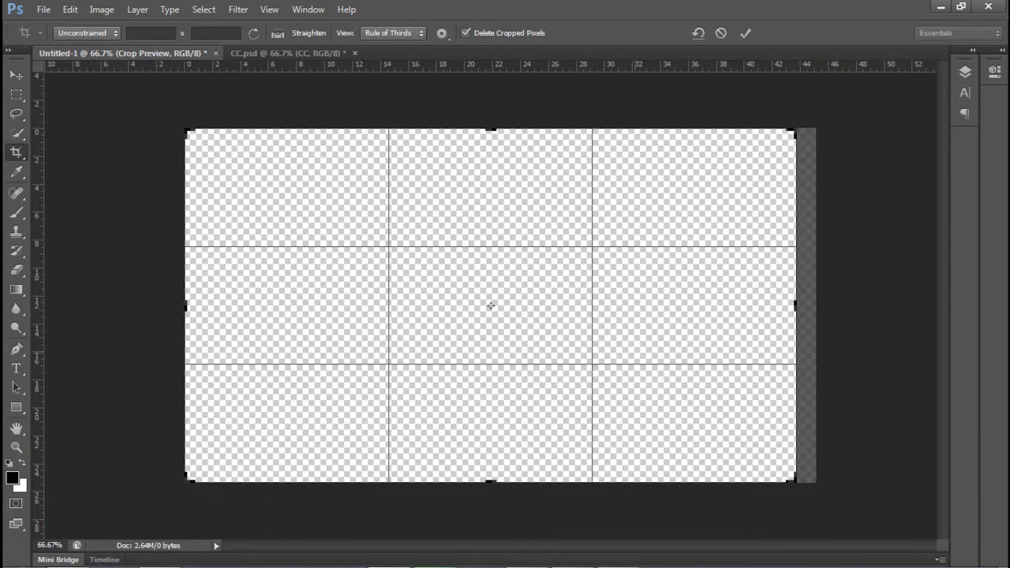
pyautogui.moveTo(490, 482); pyautogui.dragTo(490, 469)
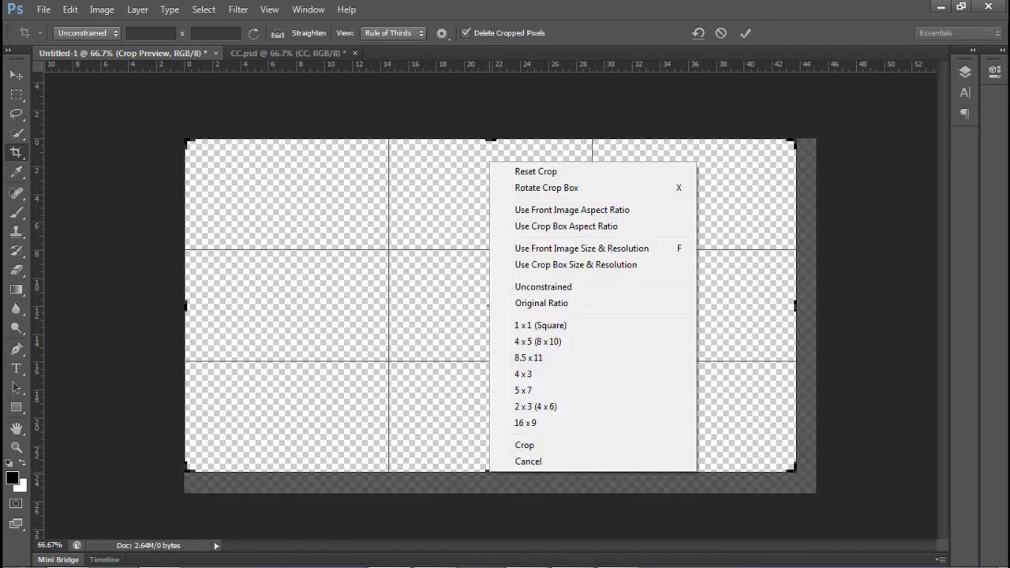
# Try constraining the crop box to the 16 x 9 aspect ratio
pyautogui.rightClick(486, 161)
pyautogui.click(537, 312)
pyautogui.rightClick(794, 278)
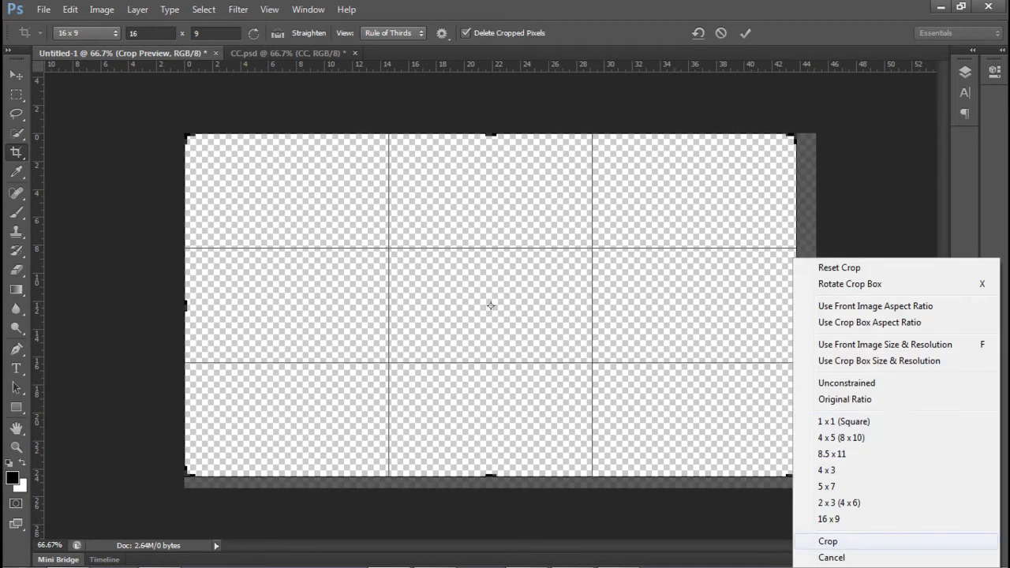
pyautogui.press('Escape')
pyautogui.moveTo(795, 136); pyautogui.dragTo(795, 136)
# Set the crop to Unconstrained, fine-tune its right and lower edges, and apply the crop
pyautogui.rightClick(590, 258)
pyautogui.click(623, 383)
pyautogui.moveTo(796, 288)
pyautogui.mouseDown()
pyautogui.moveTo(805, 288)
pyautogui.moveTo(762, 280)
pyautogui.moveTo(799, 277)
pyautogui.mouseUp()
pyautogui.moveTo(490, 476); pyautogui.dragTo(490, 467)
pyautogui.press('Return')
# Draw a rectangle in the canvas's upper-left corner and scale it down to about 58 by 50 px
pyautogui.press('u')
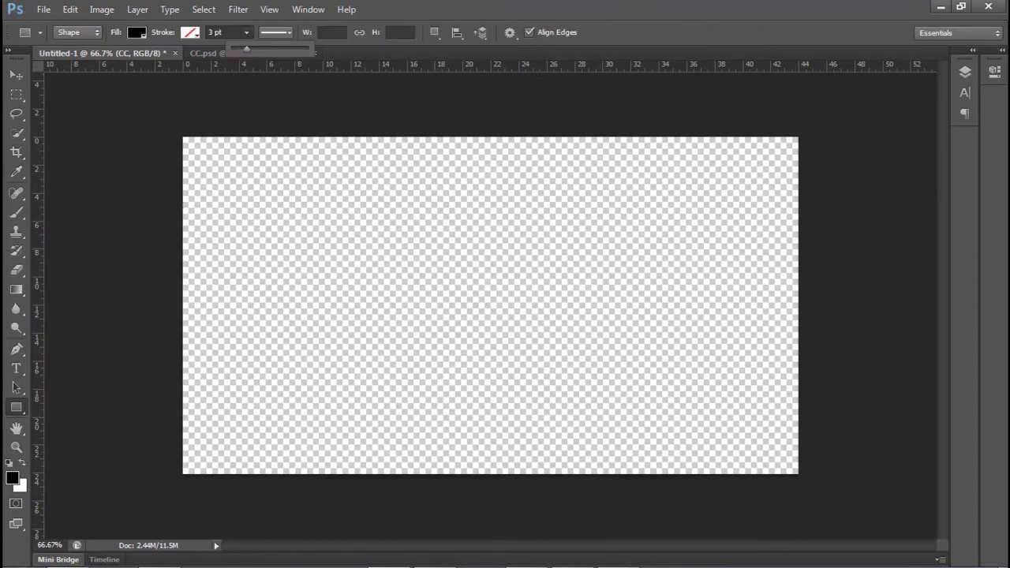
pyautogui.rightClick(269, 239)
pyautogui.click(339, 403)
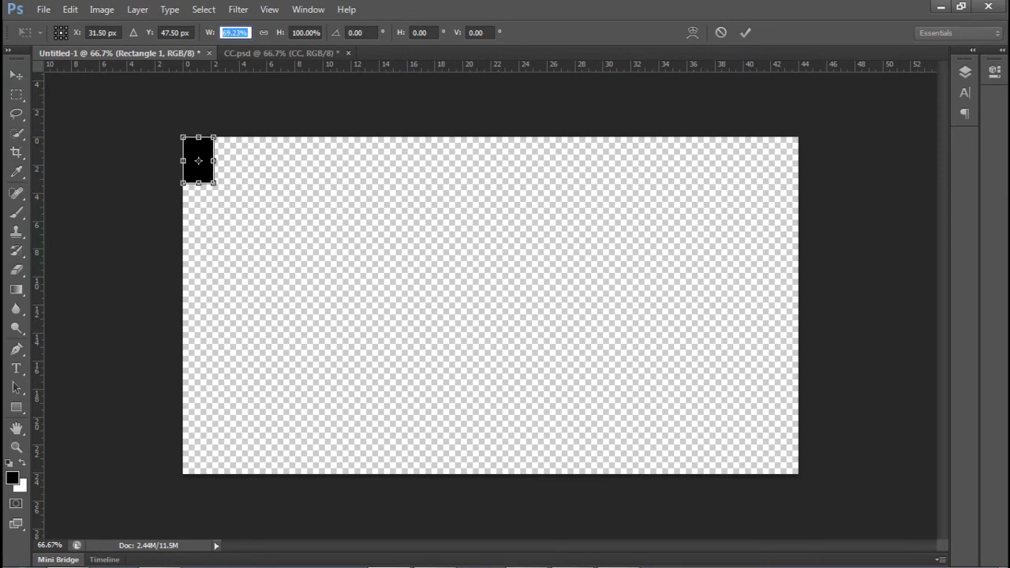
pyautogui.click(298, 32)
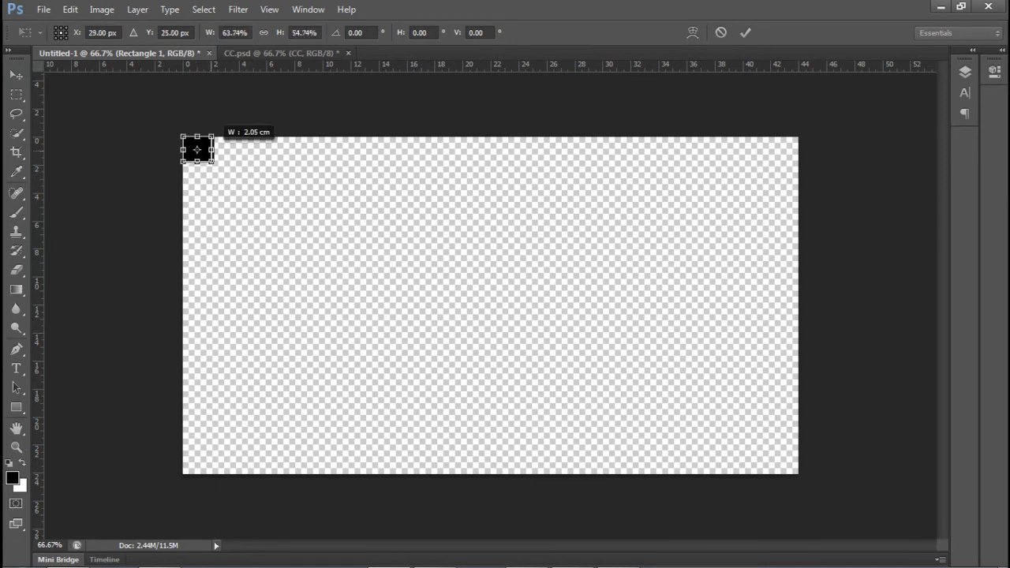
pyautogui.press('Return')
# Fill the small corner rectangle with light blue
pyautogui.press('F7')
pyautogui.click(137, 33)
pyautogui.click(92, 117)
pyautogui.press('Return')
# Duplicate the light blue rectangle directly beside the original and give the copy a slightly darker blue Color Overlay
pyautogui.press('v')
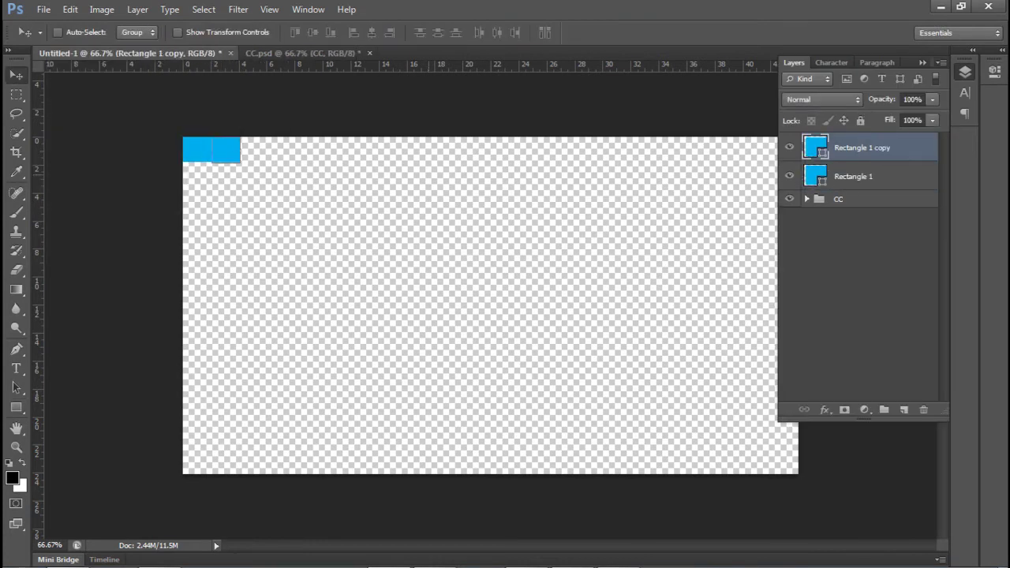
pyautogui.doubleClick(907, 147)
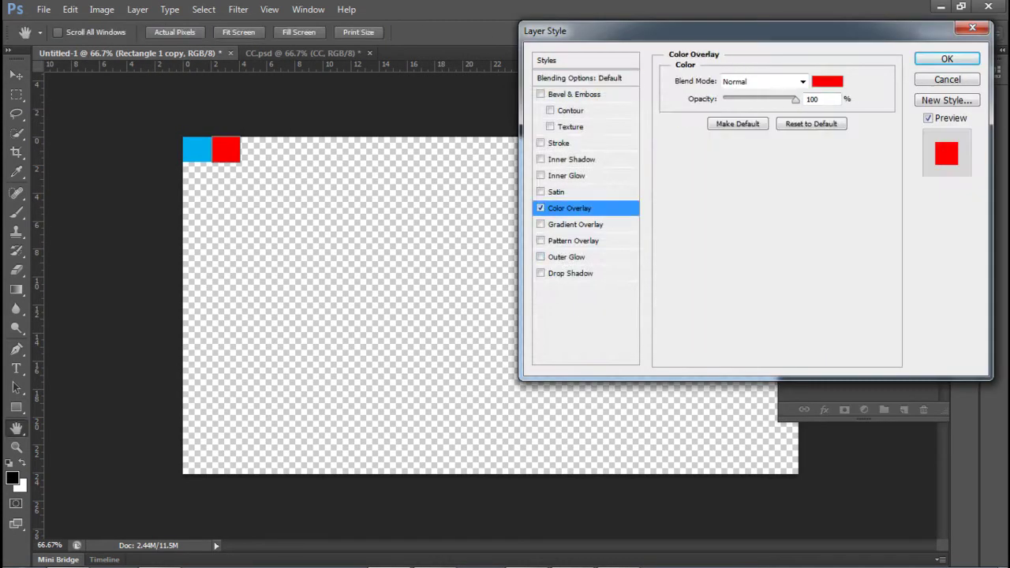
pyautogui.click(552, 203)
pyautogui.click(827, 81)
pyautogui.click(582, 175)
pyautogui.press('Return')
pyautogui.click(827, 81)
pyautogui.press('Return')
pyautogui.press('Return')
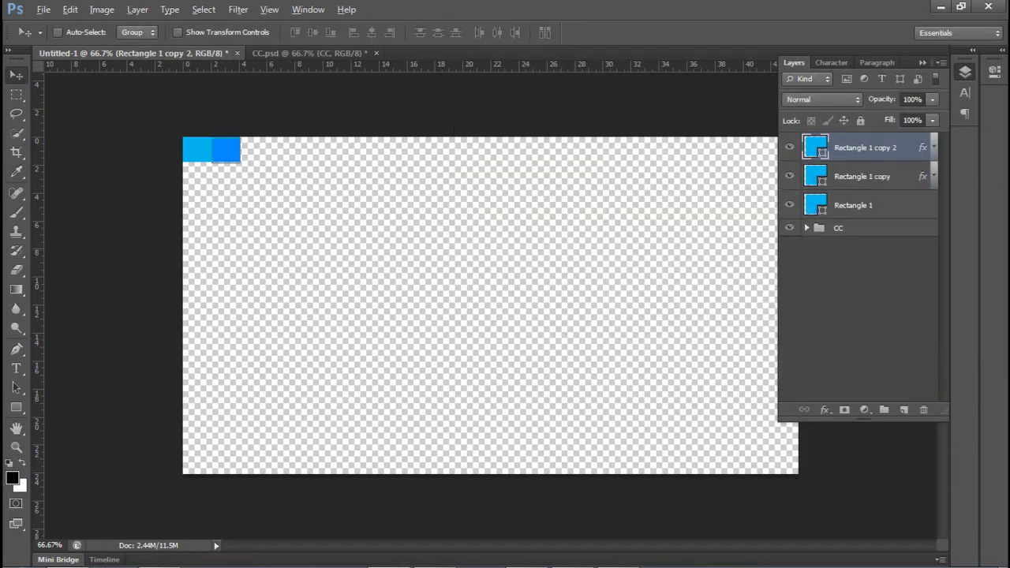
# Complete a two-by-two block with further copies and give the diagonal copy a deeper blue Color Overlay
pyautogui.hotkey('ctrl', 'alt', 'a')
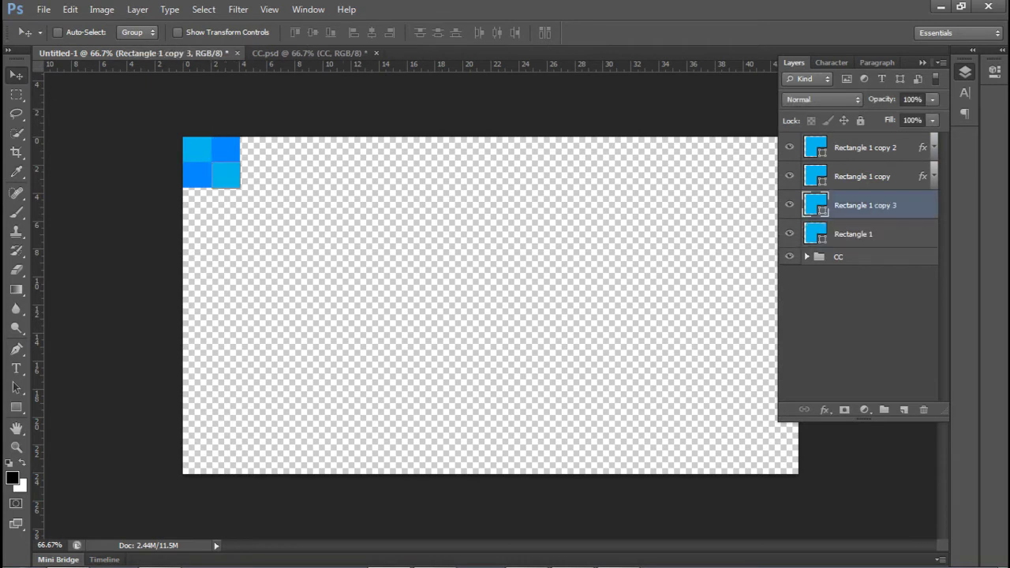
pyautogui.doubleClick(900, 205)
pyautogui.click(586, 210)
pyautogui.click(827, 81)
pyautogui.click(582, 172)
pyautogui.click(582, 190)
pyautogui.press('Return')
pyautogui.press('Return')
# Duplicate the stepped corner blocks, flip the copy to -100% width and height, and place it in the canvas's lower-right corner
pyautogui.moveTo(226, 175); pyautogui.dragTo(426, 251)
pyautogui.hotkey('ctrl', 'alt', 'a')
pyautogui.hotkey('ctrl', 'alt', 'a')
pyautogui.hotkey('ctrl', 't')
pyautogui.moveTo(478, 300); pyautogui.dragTo(371, 197)
pyautogui.moveTo(425, 252); pyautogui.dragTo(754, 435)
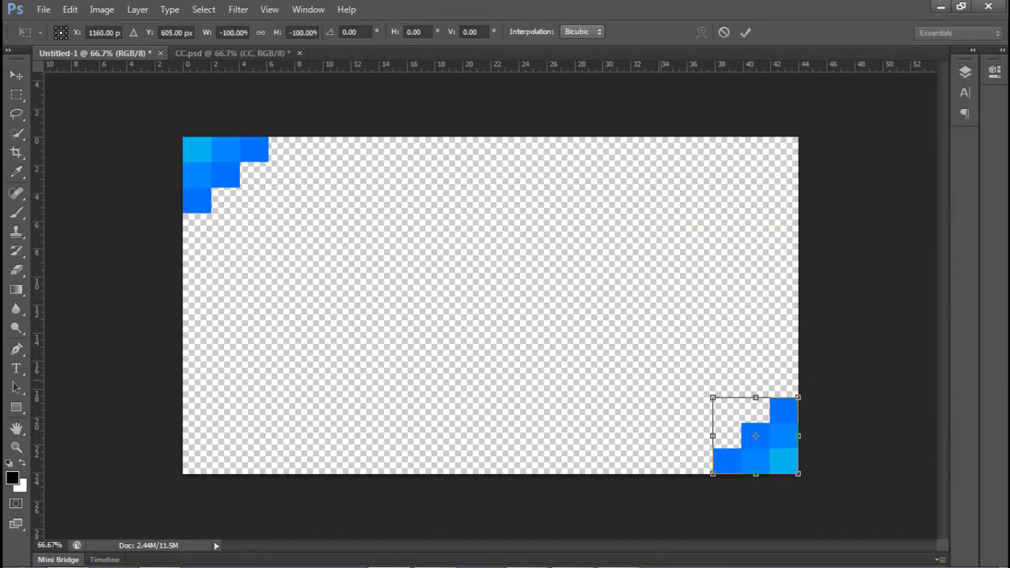
pyautogui.press('Return')
# Undo the flipped duplicate in the lower-right corner and reselect the original rectangle layers
pyautogui.click(965, 72)
pyautogui.click(864, 288)
pyautogui.hotkey('ctrl', 'alt', 'z')
pyautogui.hotkey('ctrl', 'alt', 'z')
pyautogui.hotkey('ctrl', 'alt', 'z')
pyautogui.click(853, 291)
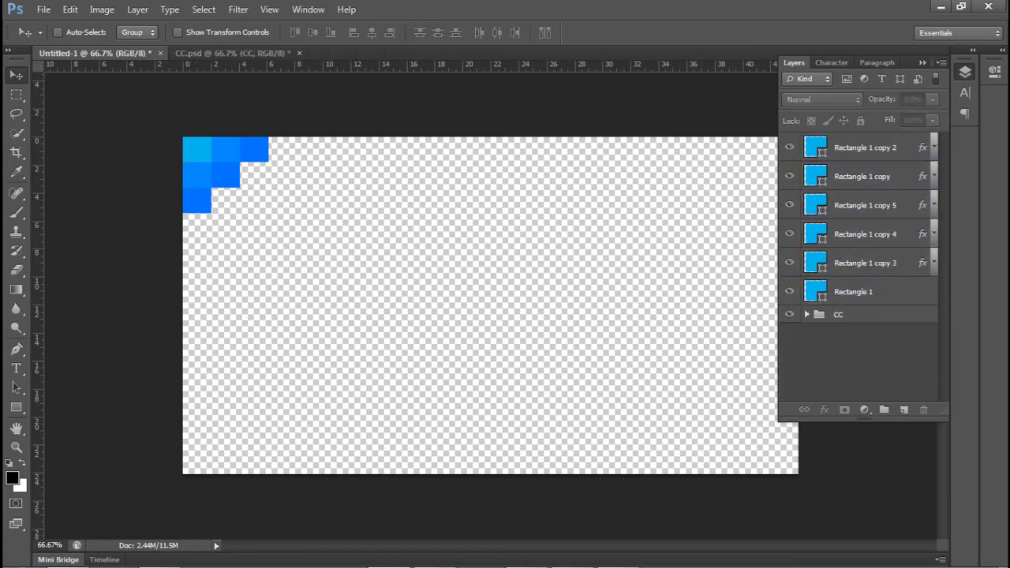
# Copy a blue rectangle into the third row's second column and give it a deeper blue Color Overlay
pyautogui.click(865, 147)
pyautogui.doubleClick(900, 147)
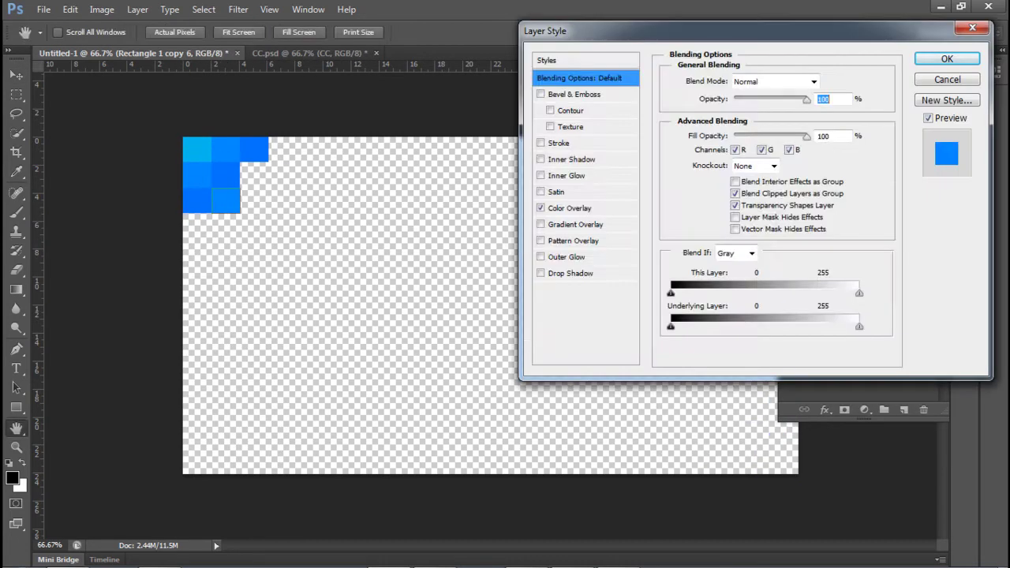
pyautogui.click(564, 210)
pyautogui.click(826, 81)
pyautogui.press('Return')
pyautogui.press('Return')
# Extend the stepped corner to five diagonal rows with further copies, giving the outermost diagonal the deepest blue Color Overlay
pyautogui.moveTo(207, 197); pyautogui.dragTo(283, 175)
pyautogui.doubleClick(899, 147)
pyautogui.click(575, 207)
pyautogui.click(825, 142)
pyautogui.press('Return')
pyautogui.press('Return')
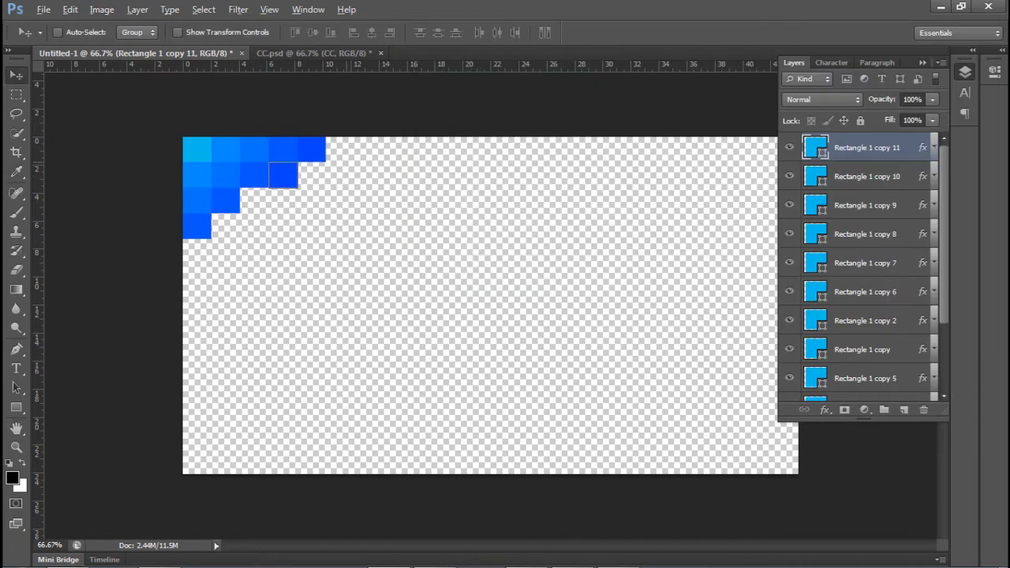
pyautogui.moveTo(226, 227); pyautogui.dragTo(197, 252)
# Duplicate all the stepped rectangle layers, flip the copy both ways, and place it in the canvas's lower-right corner
pyautogui.scroll(-3, 868, 276)
pyautogui.keyDown('shift'); pyautogui.click(865, 368); pyautogui.keyUp('shift')
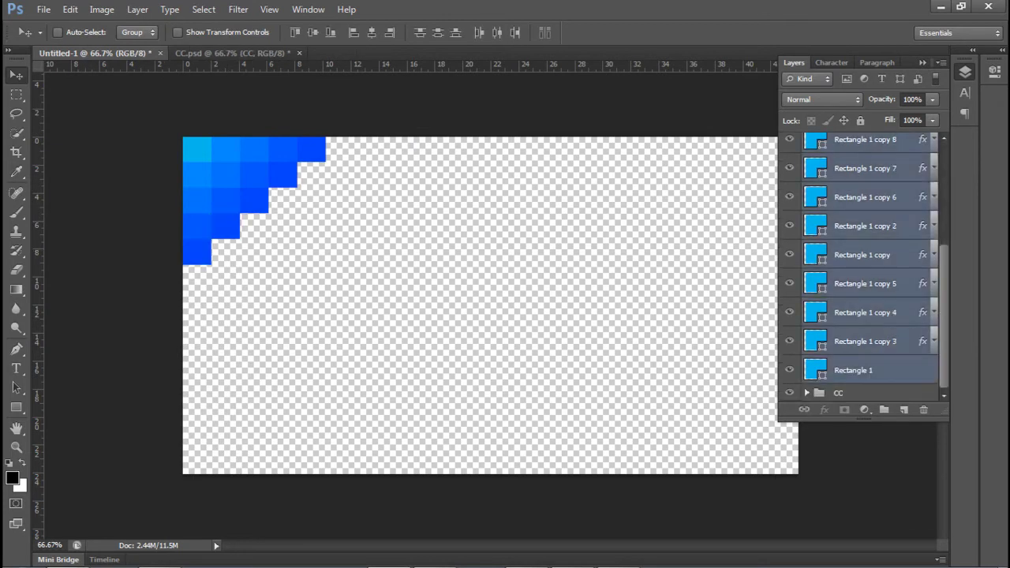
pyautogui.click(964, 72)
pyautogui.hotkey('ctrl', 'alt', 't')
pyautogui.moveTo(254, 201); pyautogui.dragTo(726, 409)
pyautogui.press('Return')
# Draw a rectangle about 1260 by 694 px over the whole canvas and move its layer beneath the blue blocks
pyautogui.click(964, 72)
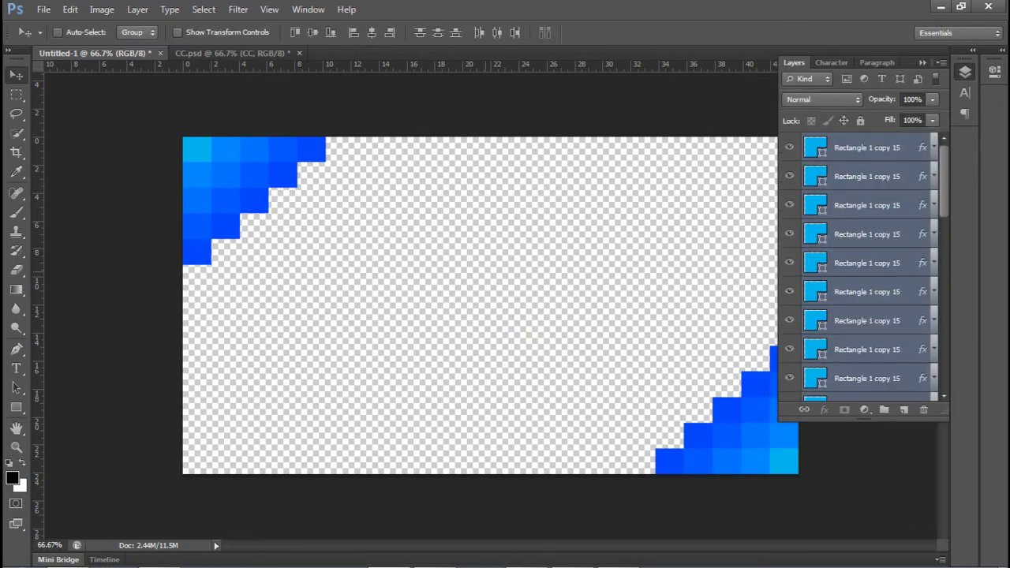
pyautogui.click(16, 406)
pyautogui.moveTo(178, 132); pyautogui.dragTo(801, 478)
pyautogui.click(964, 71)
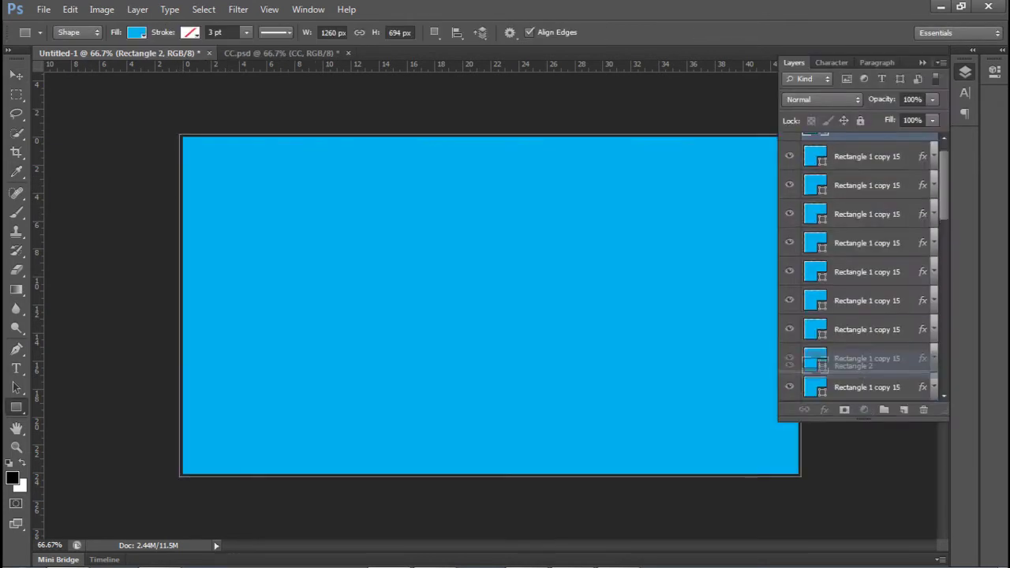
pyautogui.moveTo(837, 390); pyautogui.dragTo(836, 399)
# Try different fill colors on the background rectangle and undo the latest changes
pyautogui.click(137, 32)
pyautogui.click(260, 202)
pyautogui.click(545, 226)
pyautogui.click(137, 32)
pyautogui.click(64, 103)
pyautogui.moveTo(408, 284); pyautogui.dragTo(322, 224)
pyautogui.hotkey('ctrl', 'alt', 'z')
pyautogui.hotkey('ctrl', 'alt', 'z')
pyautogui.hotkey('ctrl', 'alt', 'z')
# Give the background rectangle a Color Overlay matching the deepest blue of the corner blocks
pyautogui.doubleClick(900, 370)
pyautogui.click(597, 248)
pyautogui.click(825, 95)
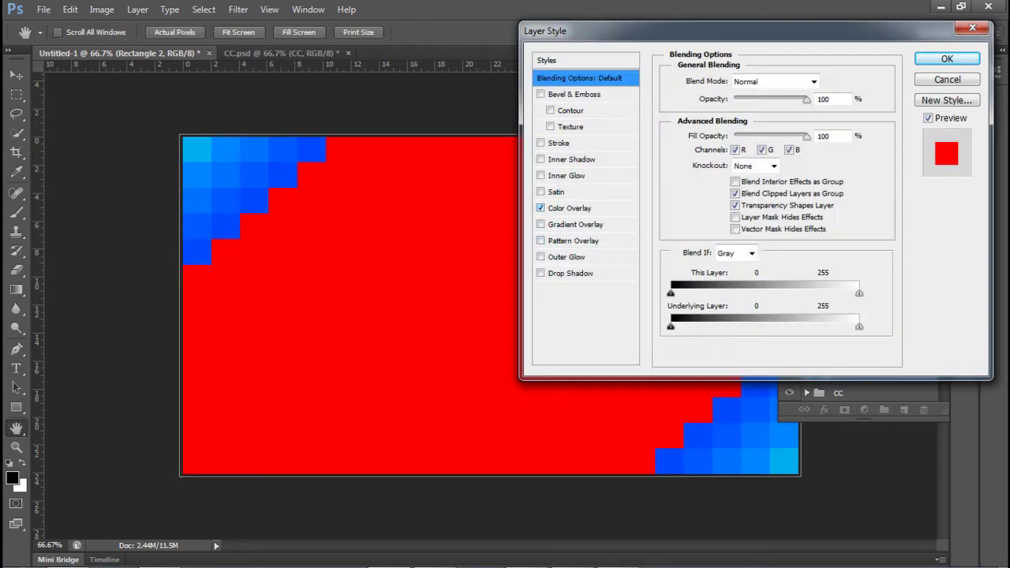
pyautogui.click(728, 99)
pyautogui.click(956, 50)
# Group all the corner block layers above the background rectangle and rename the rectangle's layer Bckground
pyautogui.press('v')
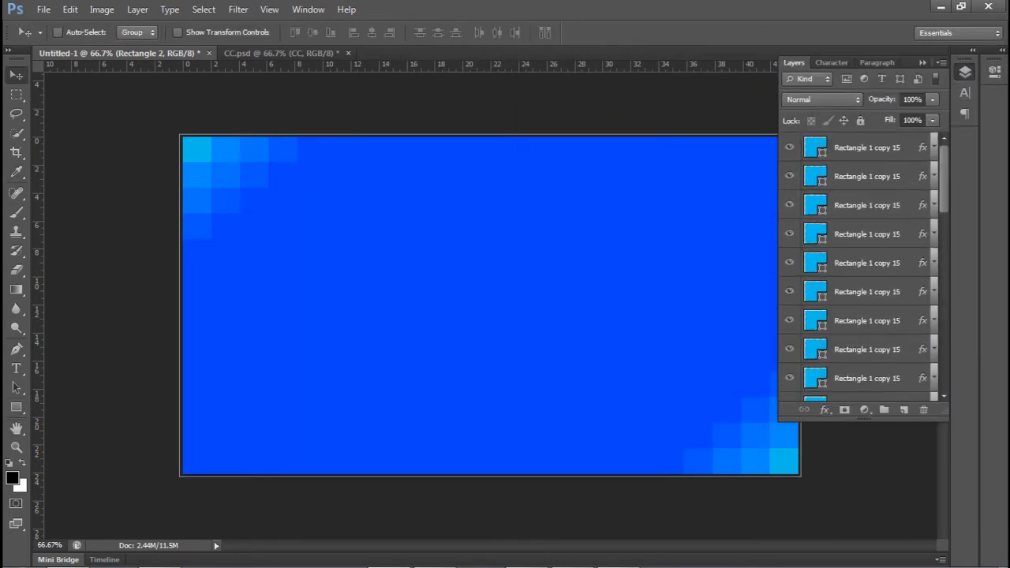
pyautogui.hotkey('ctrl', 'g')
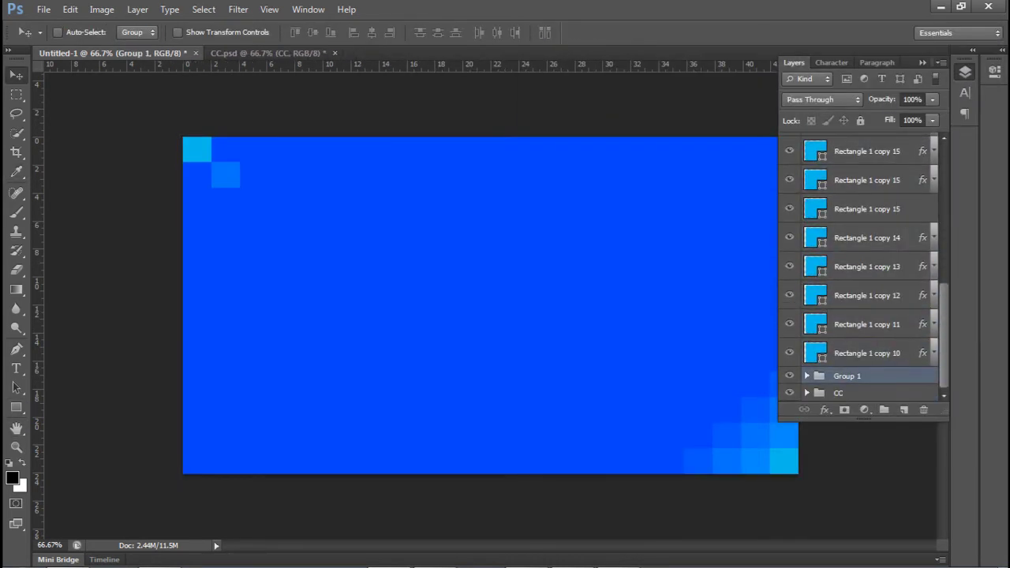
pyautogui.hotkey('ctrl', 'alt', 'a')
pyautogui.press('Delete')
pyautogui.hotkey('alt', '[')
pyautogui.hotkey('alt', '[')
pyautogui.hotkey('alt', '[')
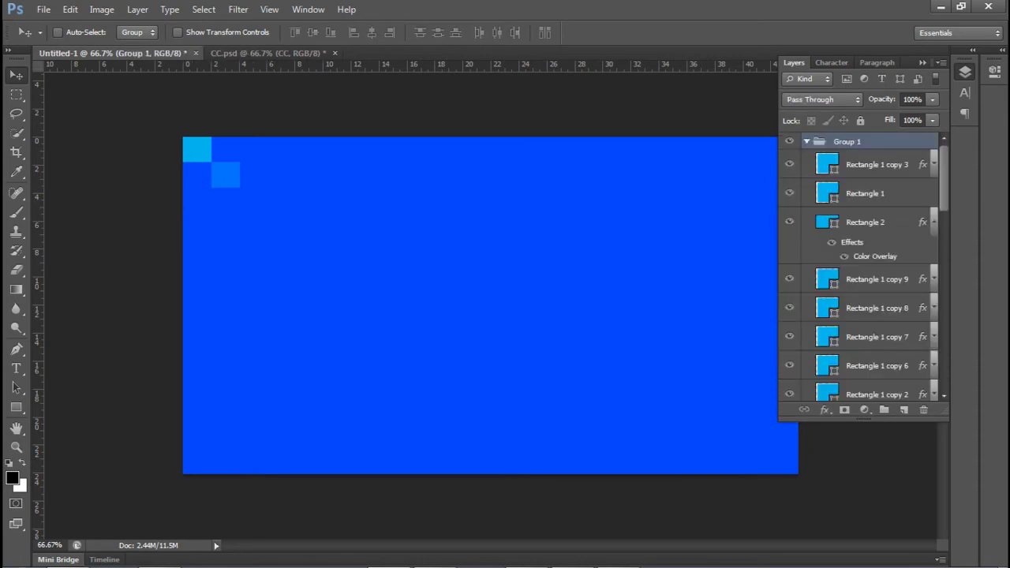
pyautogui.hotkey('ctrl', 'shift', ']')
pyautogui.hotkey('ctrl', '[')
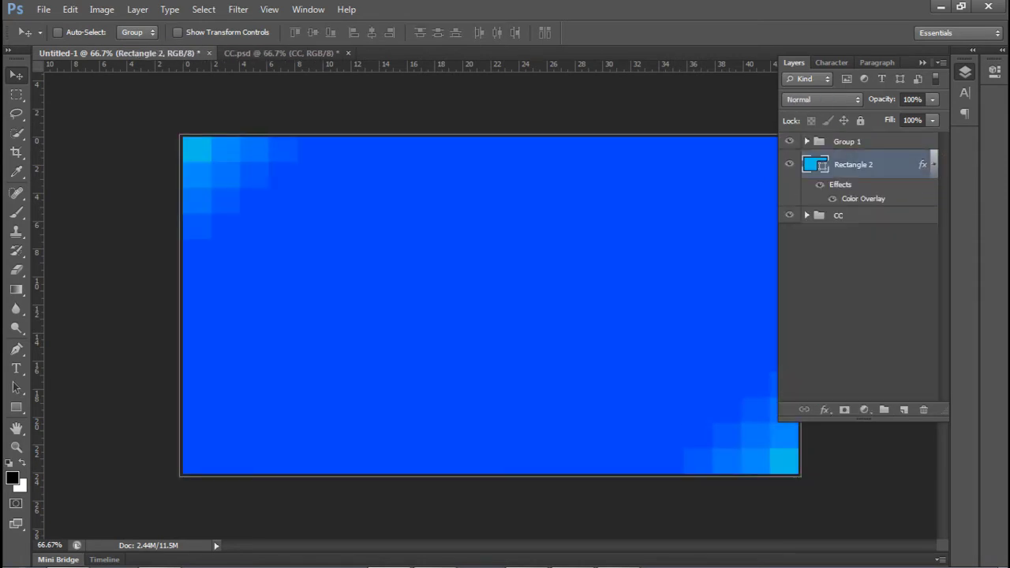
pyautogui.write('kground')
pyautogui.press('Return')
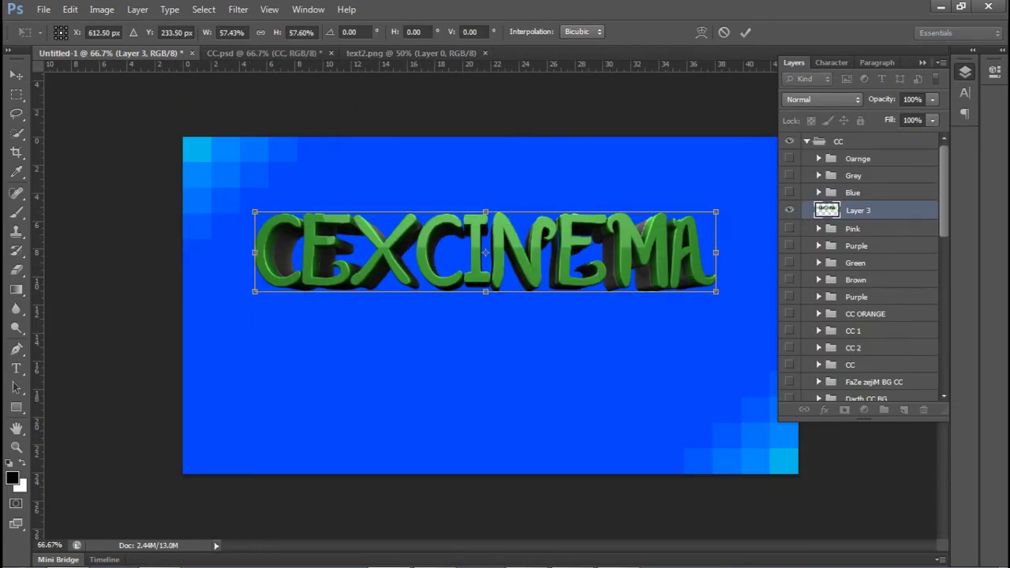
# Move the green CEXCINEMA render's layer out of the CC group, add guides through the canvas centre, and centre the text above the horizontal guide
pyautogui.press('Return')
pyautogui.moveTo(857, 210); pyautogui.dragTo(857, 142)
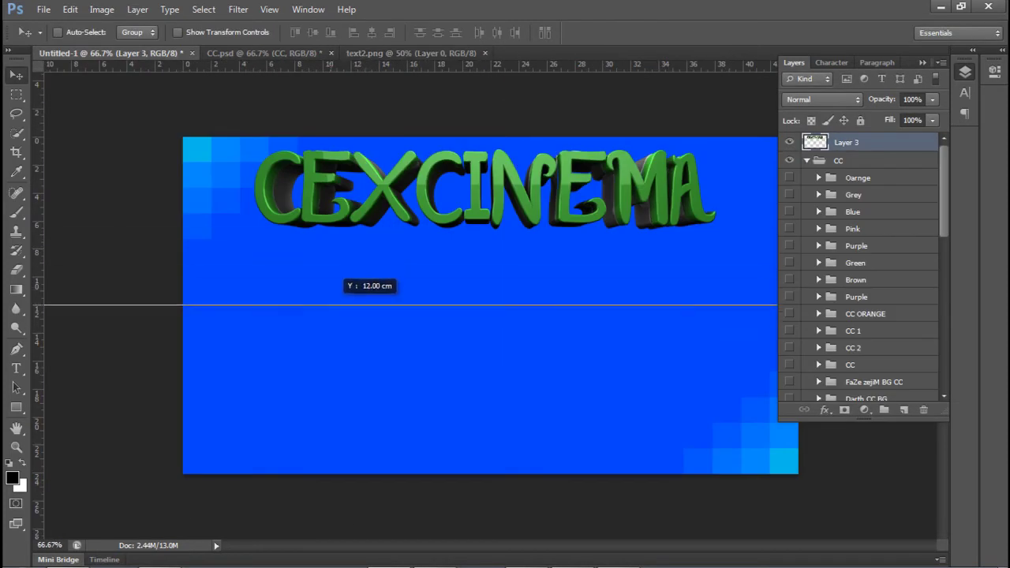
pyautogui.moveTo(568, 152); pyautogui.dragTo(568, 191)
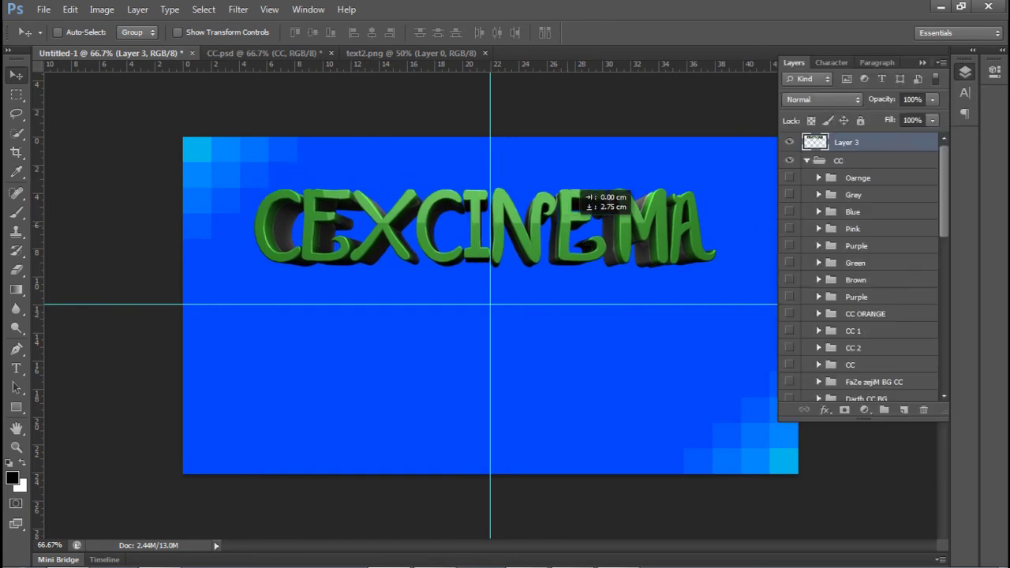
pyautogui.press('F7')
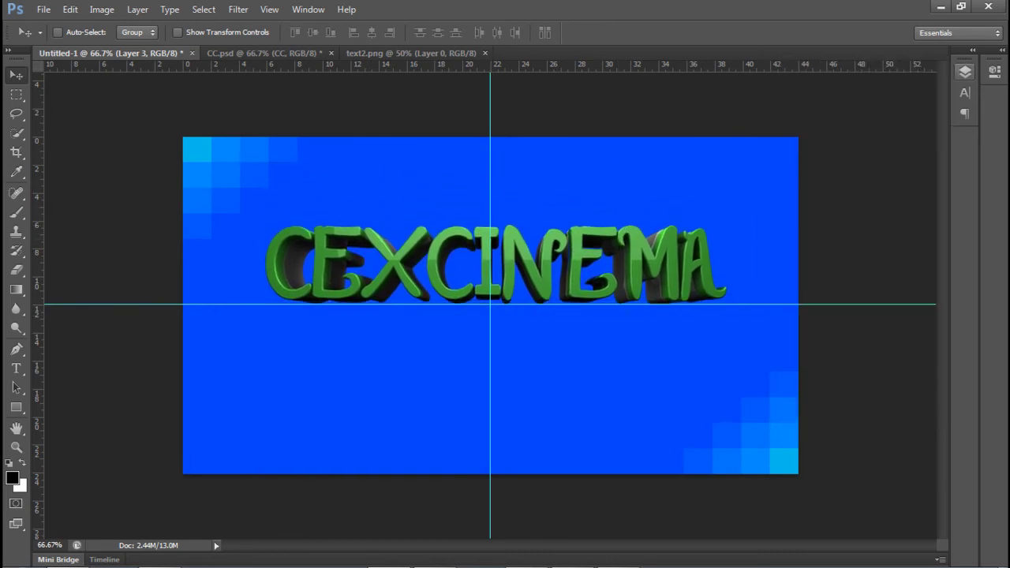
# Add a Drop Shadow with 75% opacity and 0 px distance to the green CEXCINEMA text
pyautogui.press('F7')
pyautogui.click(570, 273)
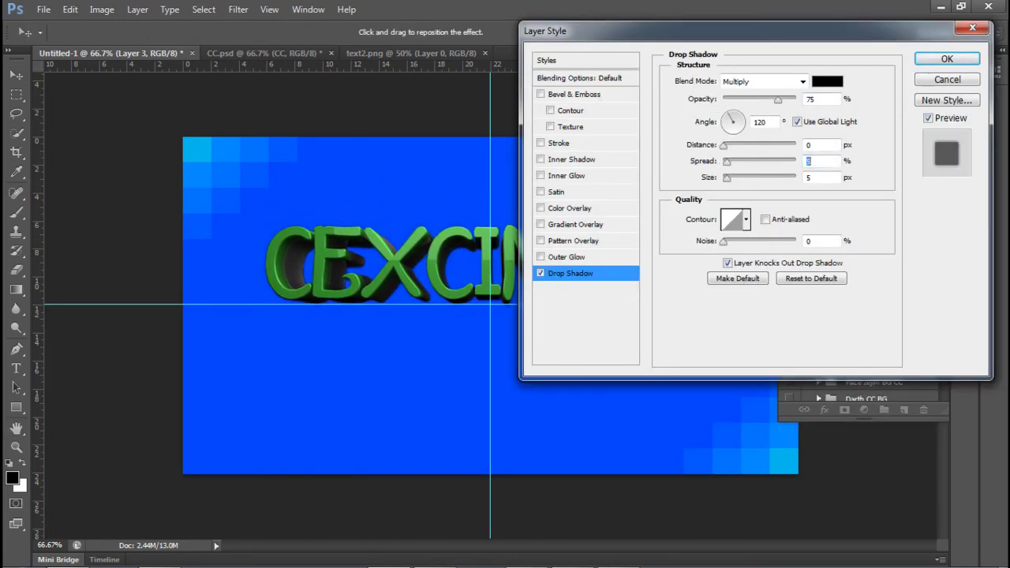
pyautogui.press('Return')
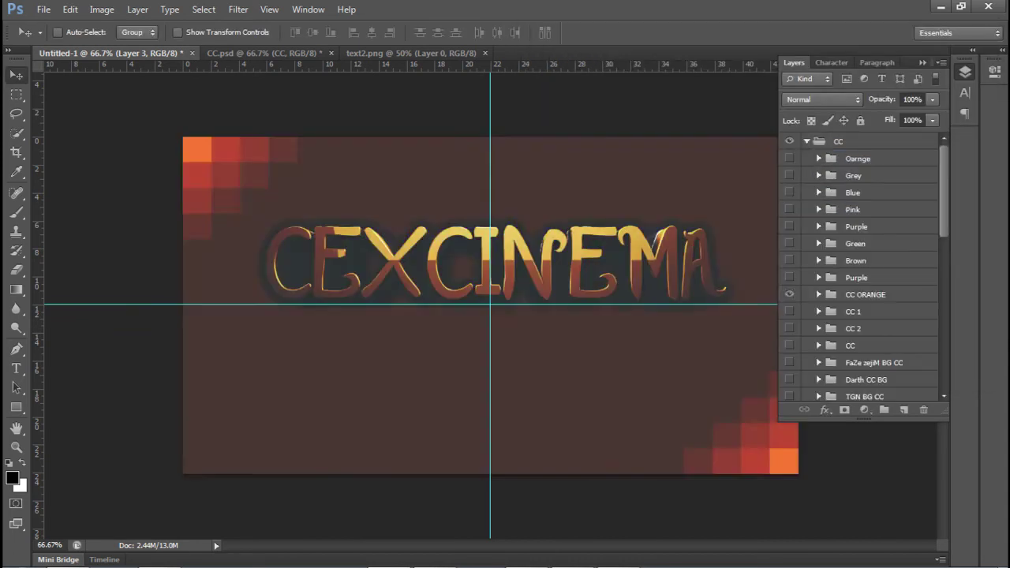
# Compare the color-correction presets in the CC group over the artwork by showing them one at a time
pyautogui.click(789, 345)
pyautogui.click(789, 345)
pyautogui.scroll(-2, 788, 331)
pyautogui.click(789, 329)
pyautogui.click(789, 328)
pyautogui.scroll(-4, 789, 332)
pyautogui.click(789, 209)
pyautogui.click(789, 362)
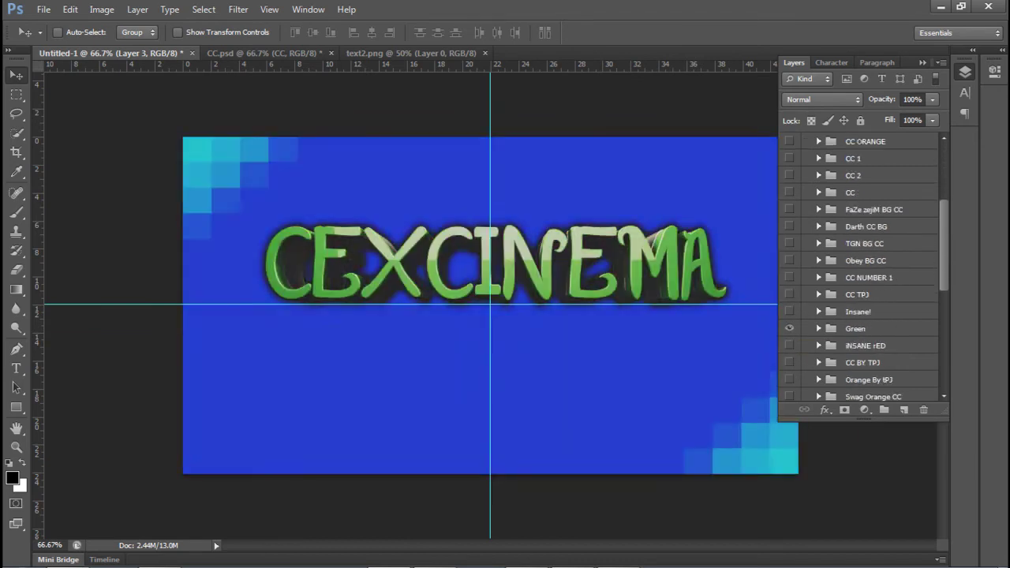
pyautogui.click(788, 260)
pyautogui.click(789, 277)
pyautogui.click(788, 294)
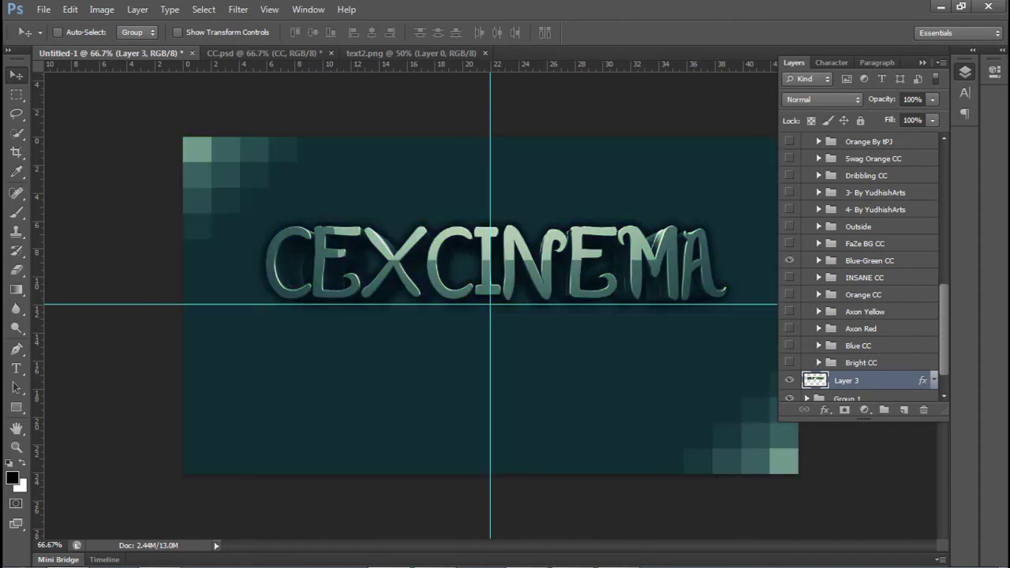
# Try further color-correction presets in the CC group and leave the blue-violet preset numbered 3 showing
pyautogui.click(789, 243)
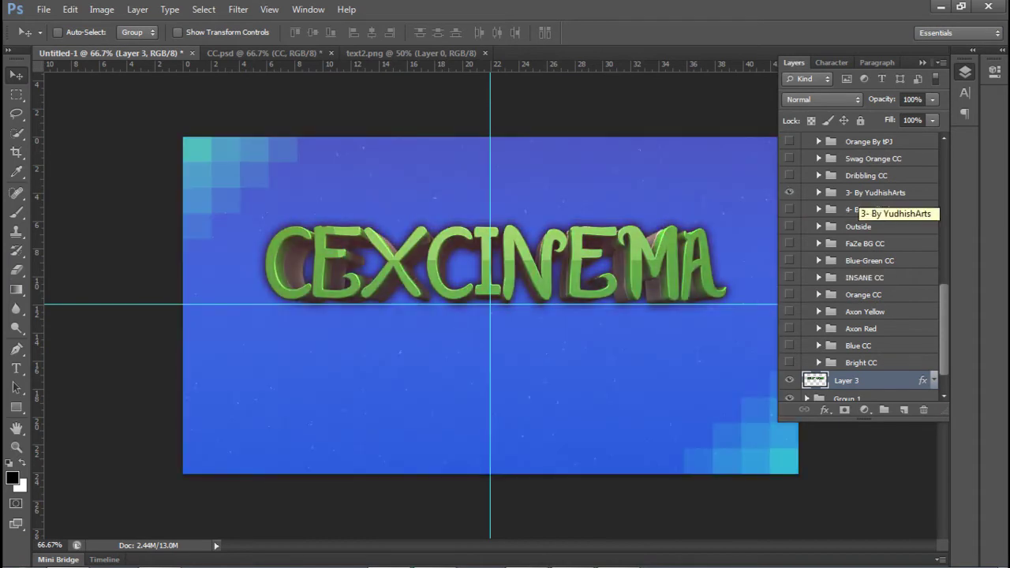
pyautogui.scroll(5, 860, 268)
pyautogui.click(789, 141)
pyautogui.click(789, 192)
pyautogui.scroll(-2, 860, 268)
pyautogui.click(788, 311)
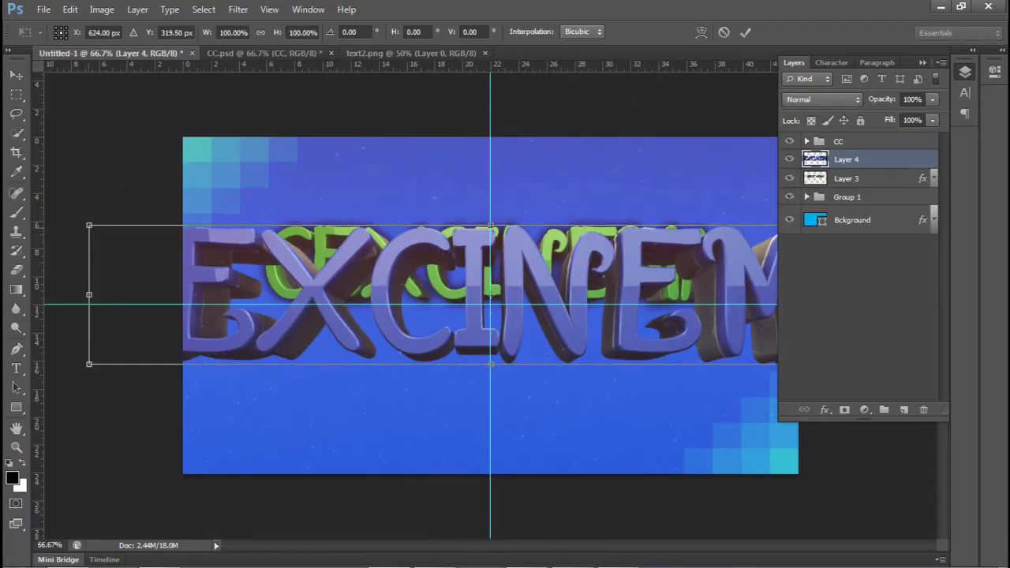
# Scale the purple CEXCINEMA render down to sit above the horizontal guide, replacing the green version
pyautogui.moveTo(90, 225); pyautogui.dragTo(260, 221)
pyautogui.press('Return')
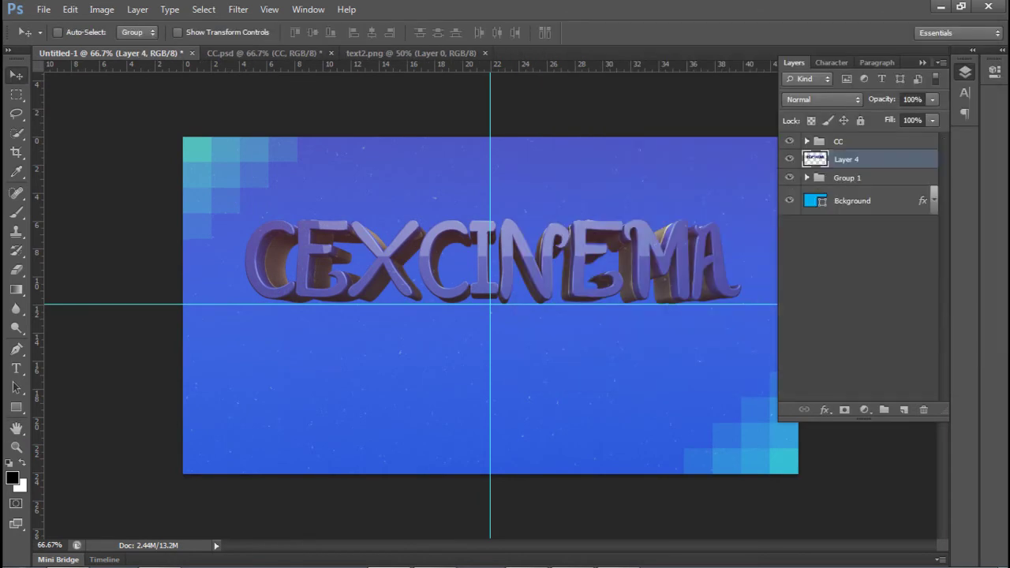
pyautogui.hotkey('ctrl', ']')
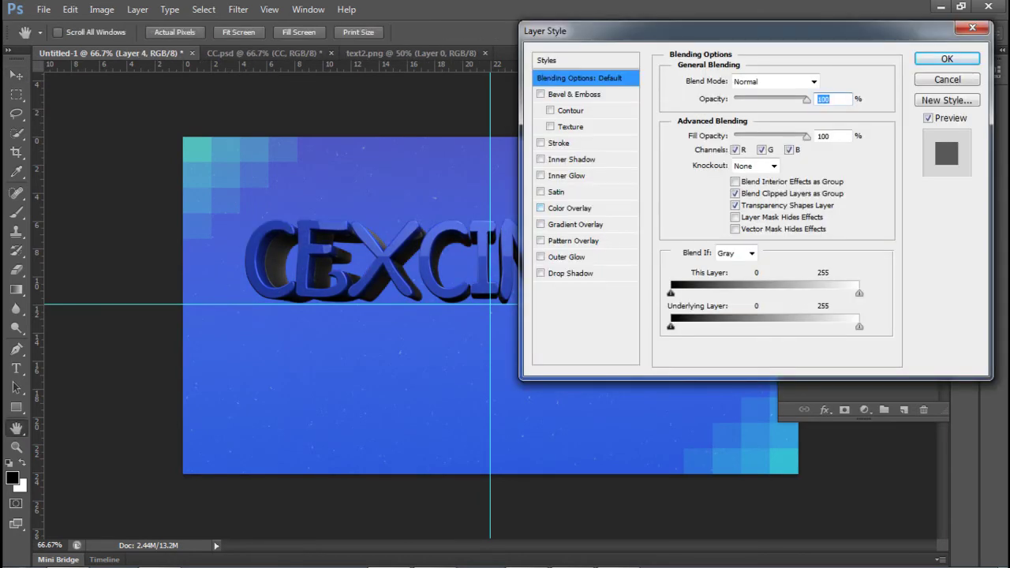
# Give the purple CEXCINEMA text a Drop Shadow with 0 px distance, 10% spread and 20 px size, and try a preset layer style
pyautogui.click(569, 273)
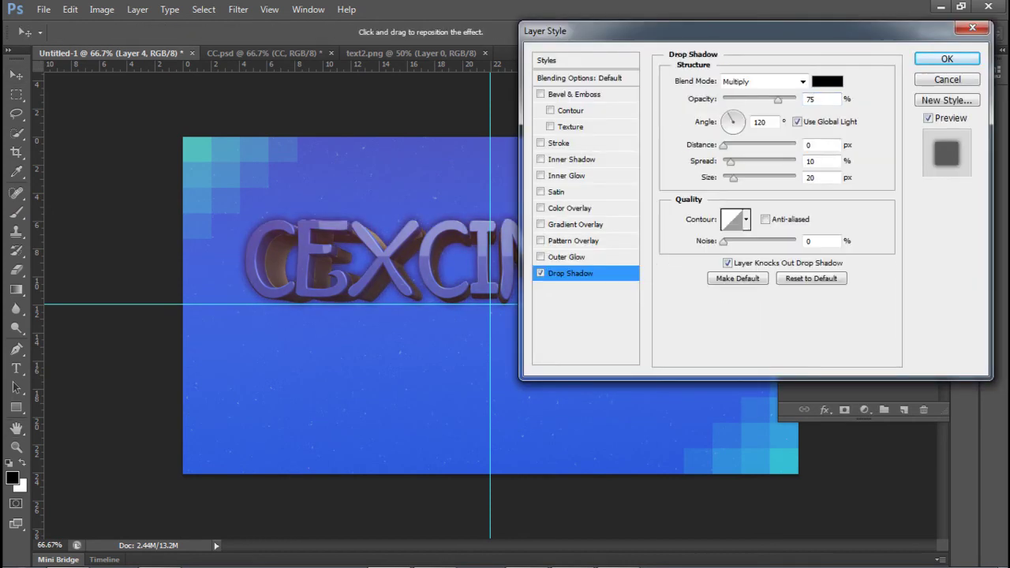
pyautogui.click(546, 60)
pyautogui.scroll(-5, 754, 198)
pyautogui.click(743, 200)
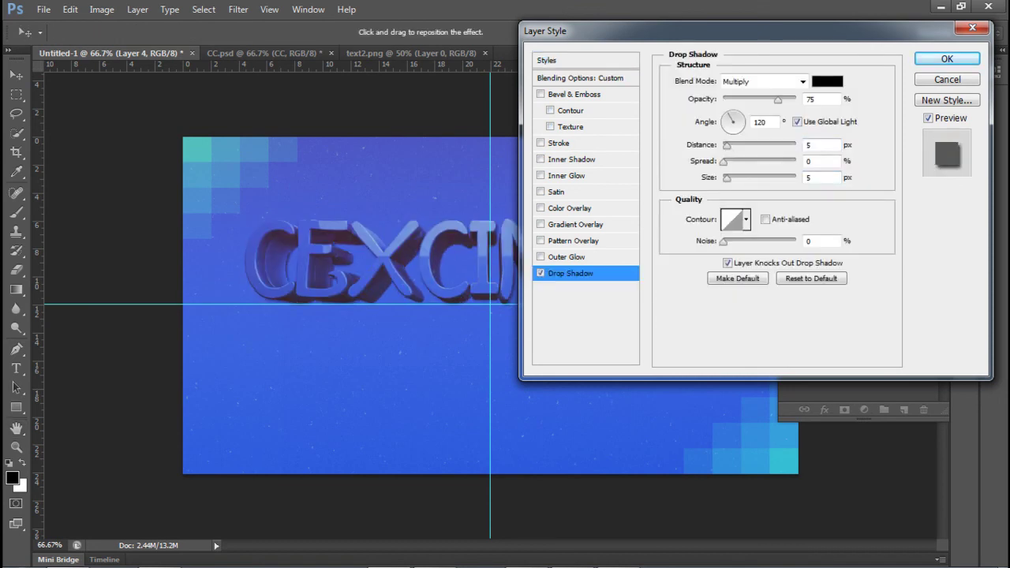
pyautogui.press('Return')
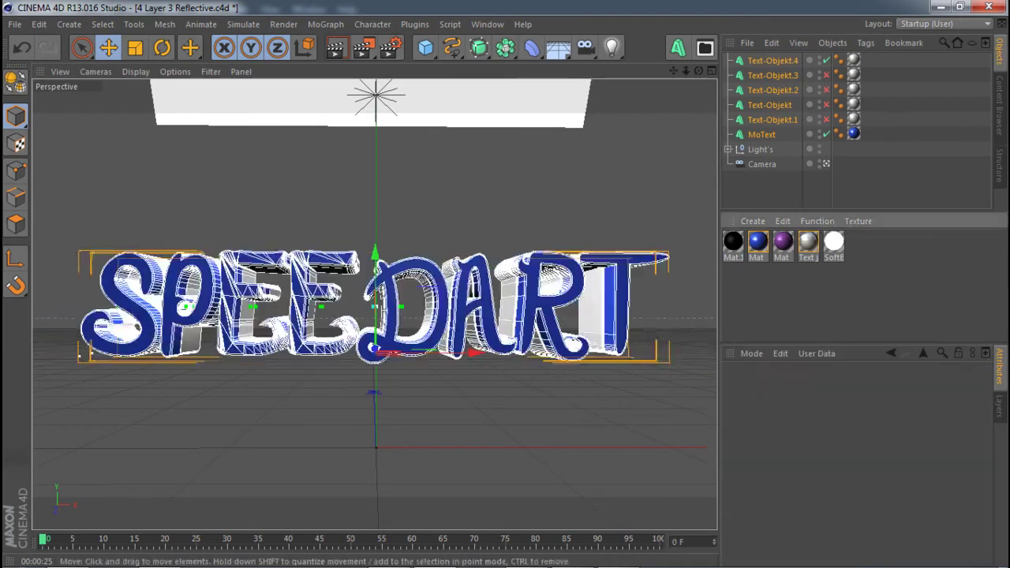
# Switch to Cinema 4D and move the SPEEDART text layers slightly down in the scene
pyautogui.moveTo(375, 260); pyautogui.dragTo(376, 294)
pyautogui.click(79, 389)
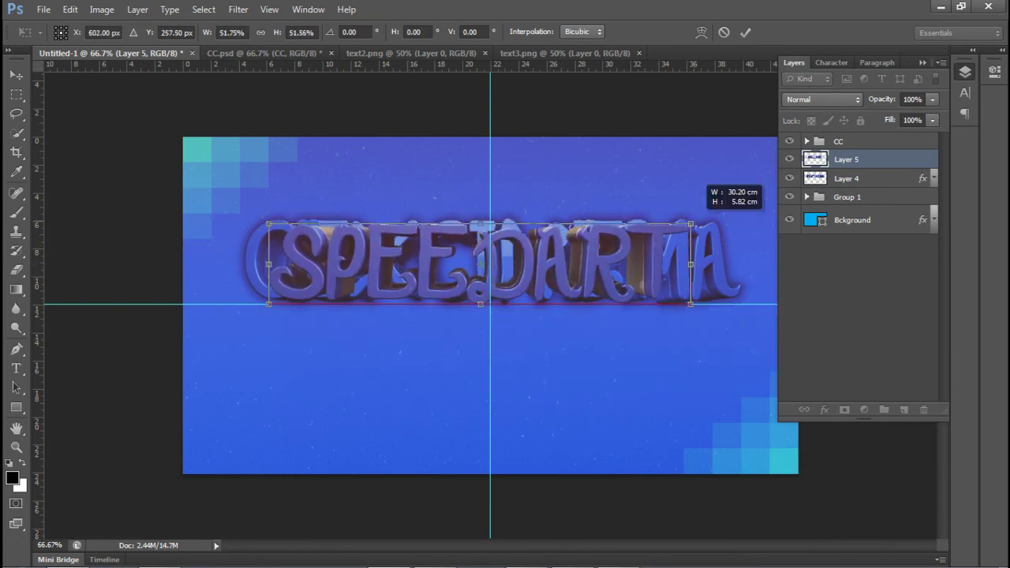
# Apply the CEXCINEMA text's layer style to the SPEEDART render, place it beneath CEXCINEMA, and open the view and guide options
pyautogui.rightClick(876, 159)
pyautogui.click(749, 311)
pyautogui.click(269, 9)
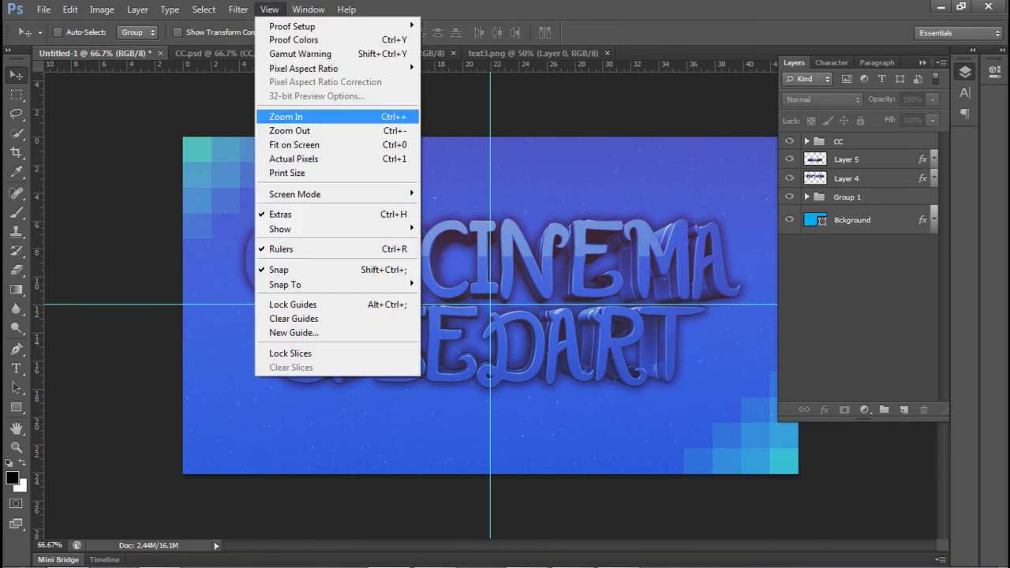